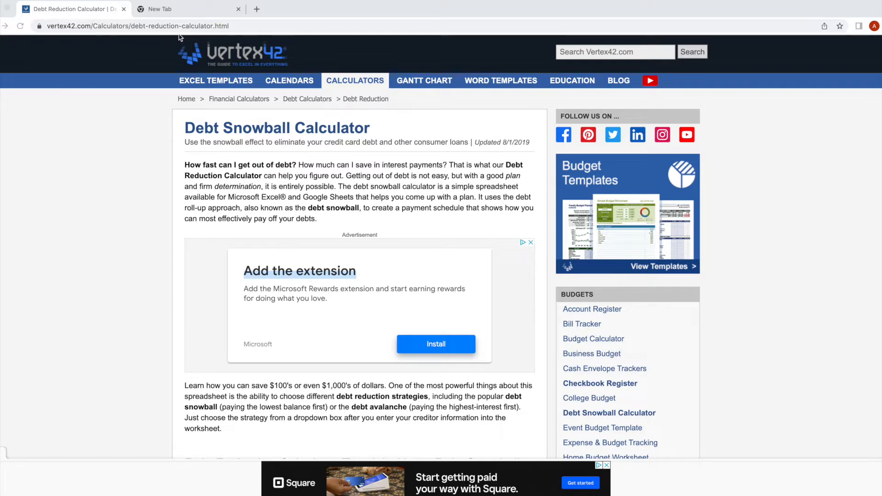
Download the Excel (.xlsx) version of the Debt Reduction Calculator, dismissing the ad, and open debt-reduction-calculator.xlsx in Excel
{"action": "left_click", "coordinate": [237, 9]}
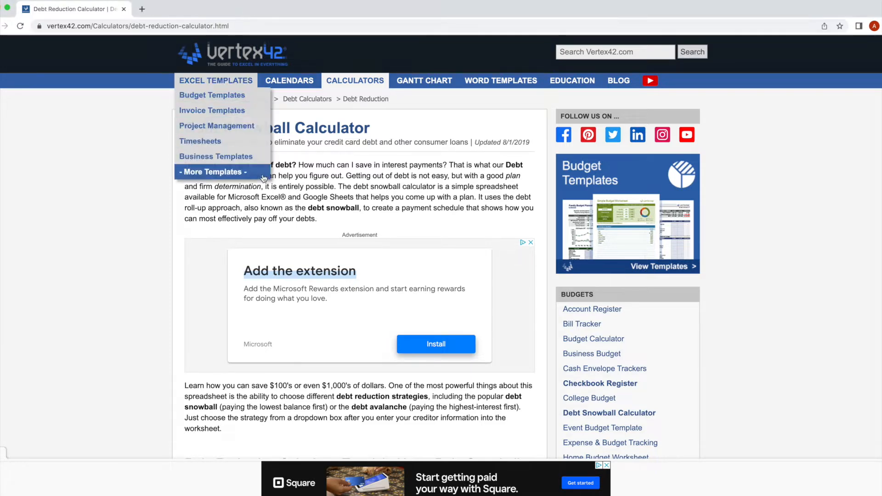
{"action": "scroll", "coordinate": [264, 178], "scroll_direction": "down", "scroll_amount": 7}
{"action": "scroll", "coordinate": [264, 177], "scroll_direction": "down", "scroll_amount": 3}
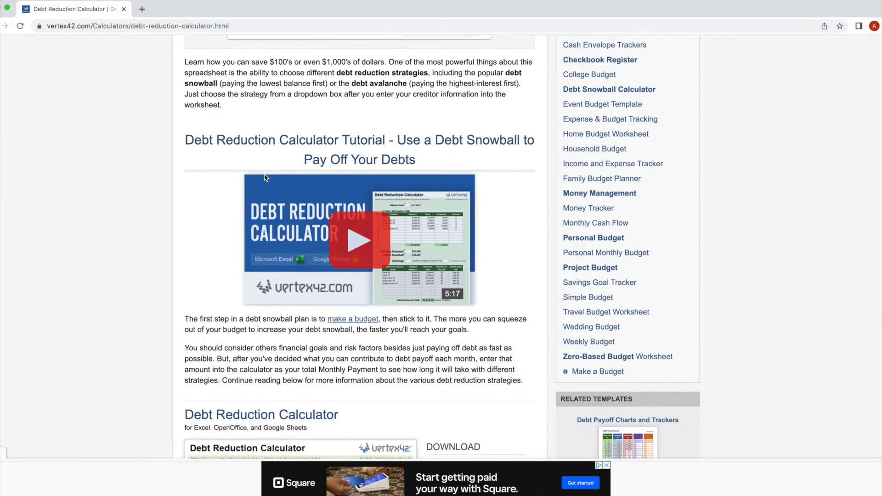
{"action": "scroll", "coordinate": [286, 233], "scroll_direction": "down", "scroll_amount": 2}
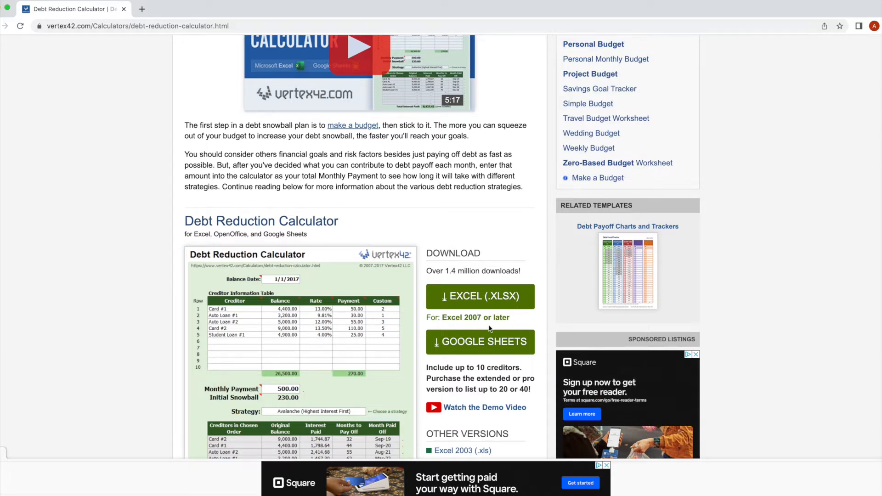
{"action": "left_click", "coordinate": [498, 298]}
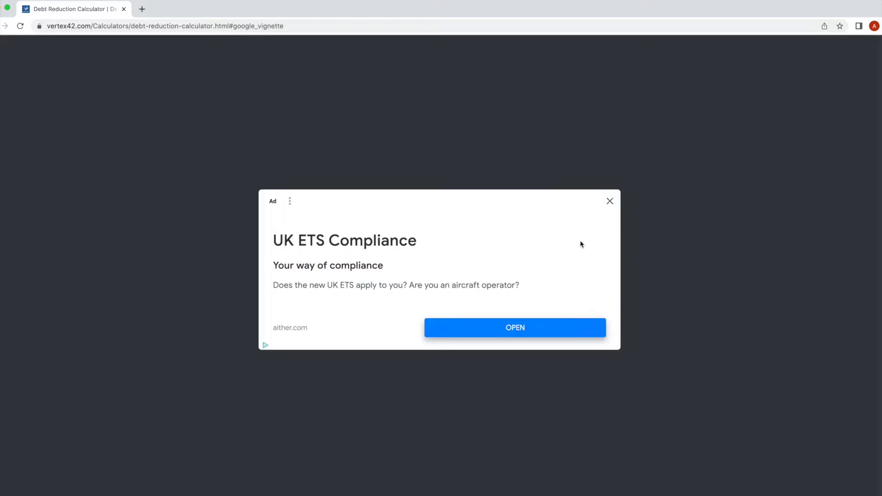
{"action": "left_click", "coordinate": [609, 202]}
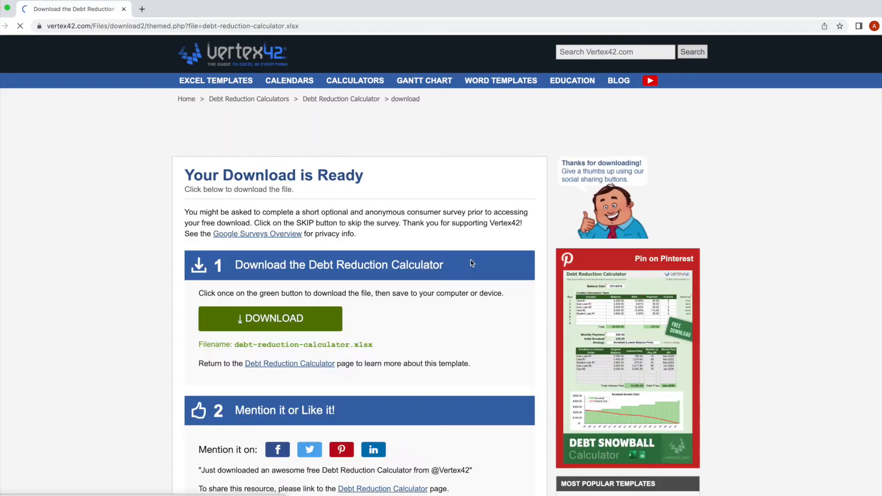
{"action": "left_click", "coordinate": [296, 328]}
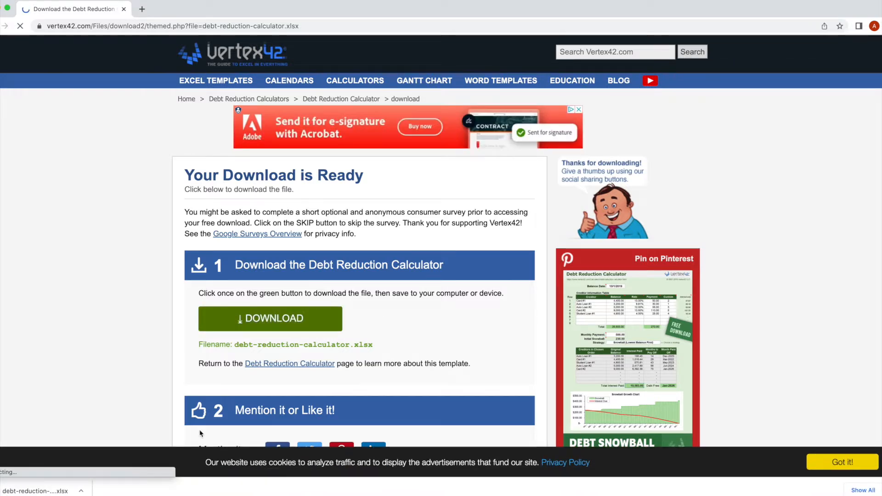
{"action": "left_click", "coordinate": [81, 491]}
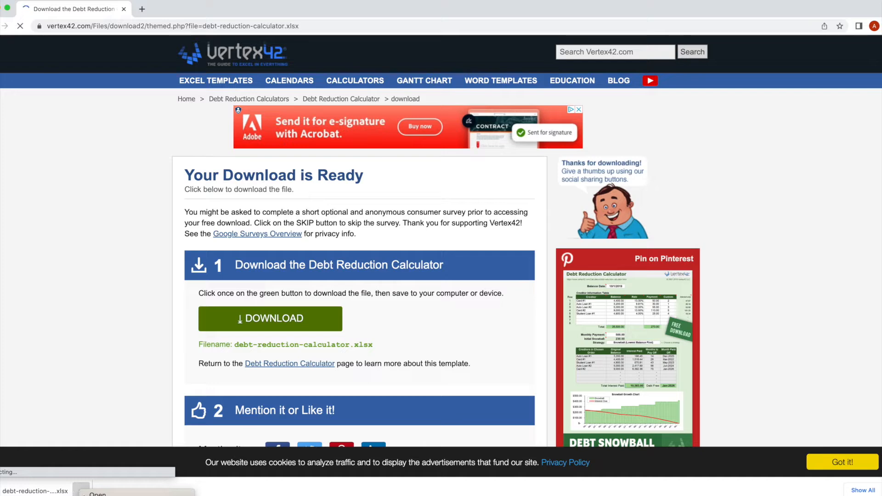
{"action": "left_click", "coordinate": [97, 493]}
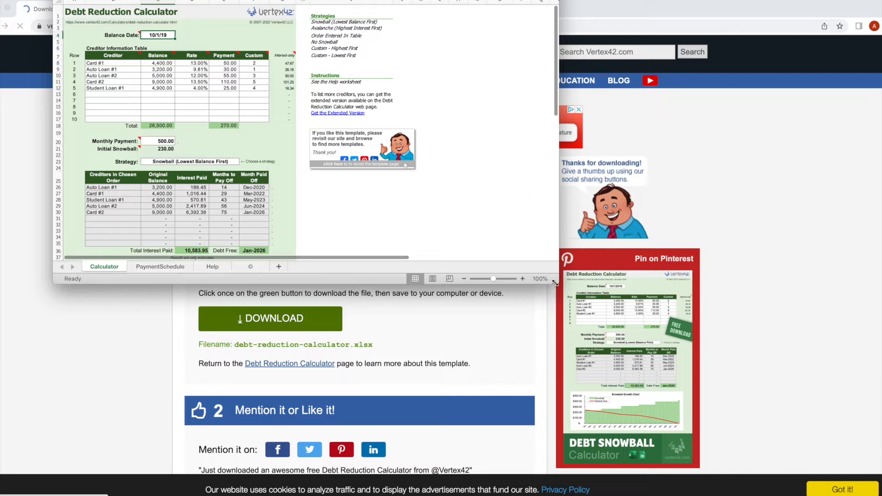
Move and enlarge the workbook window so it fills the screen, with the browser out of view
{"action": "left_click_drag", "start_coordinate": [573, 302], "coordinate": [724, 410]}
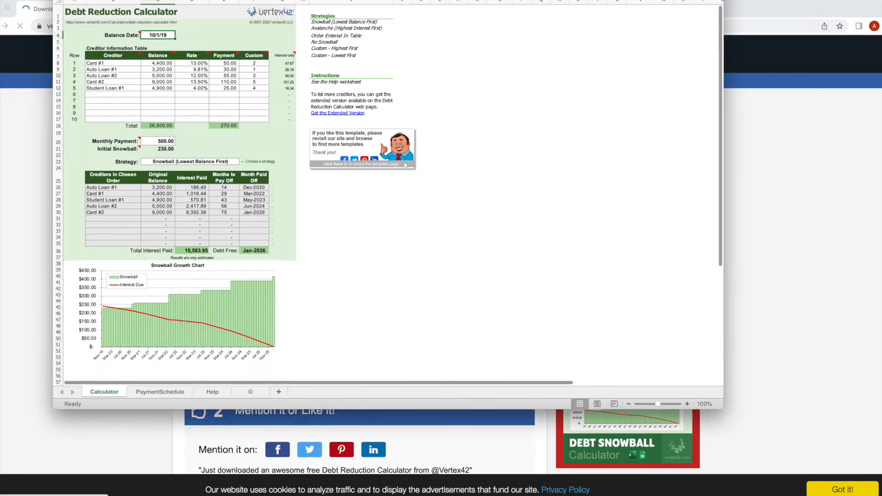
{"action": "left_click_drag", "start_coordinate": [542, 0], "coordinate": [565, 58]}
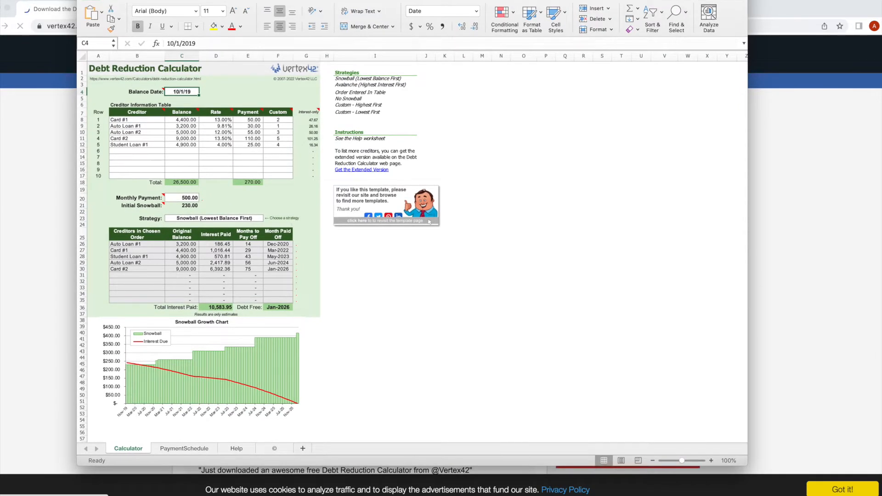
{"action": "left_click", "coordinate": [814, 101]}
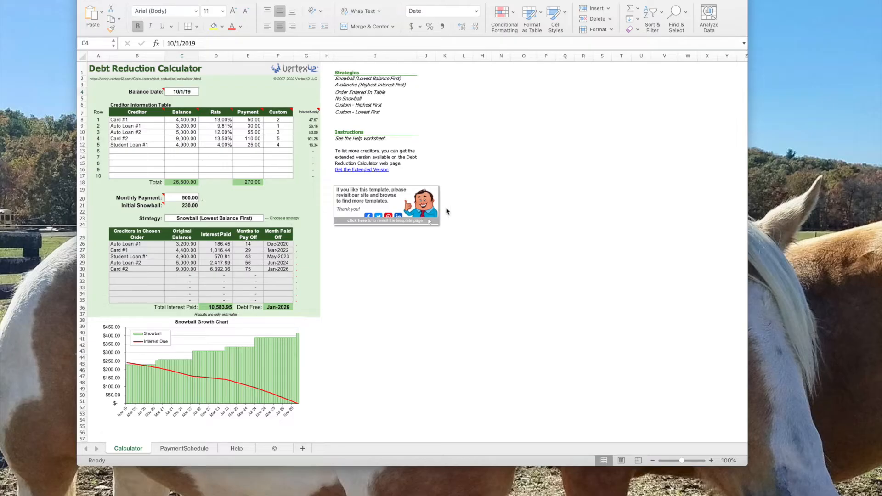
{"action": "left_click", "coordinate": [750, 468]}
{"action": "left_click_drag", "start_coordinate": [750, 468], "coordinate": [881, 495]}
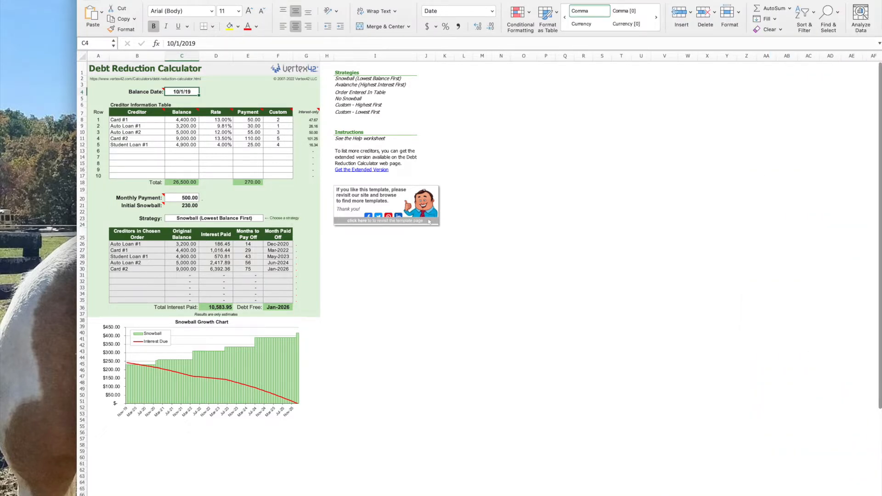
{"action": "left_click_drag", "start_coordinate": [76, 402], "coordinate": [0, 402]}
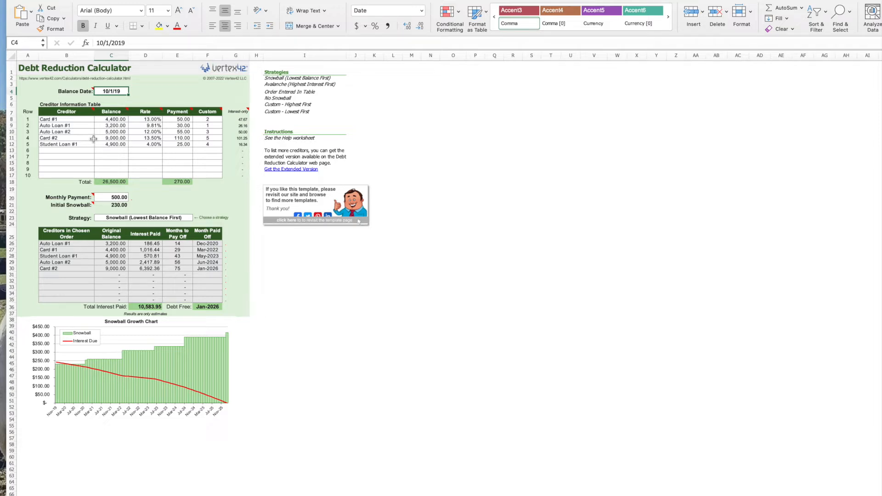
Set the calculator's Balance Date to 04/06/2022
{"action": "double_click", "coordinate": [118, 92]}
{"action": "key", "text": "Delete"}
{"action": "key", "text": "Delete"}
{"action": "key", "text": "BackSpace"}
{"action": "key", "text": "BackSpace"}
{"action": "key", "text": "BackSpace"}
{"action": "key", "text": "BackSpace"}
{"action": "key", "text": "BackSpace"}
{"action": "key", "text": "BackSpace"}
{"action": "key", "text": "BackSpace"}
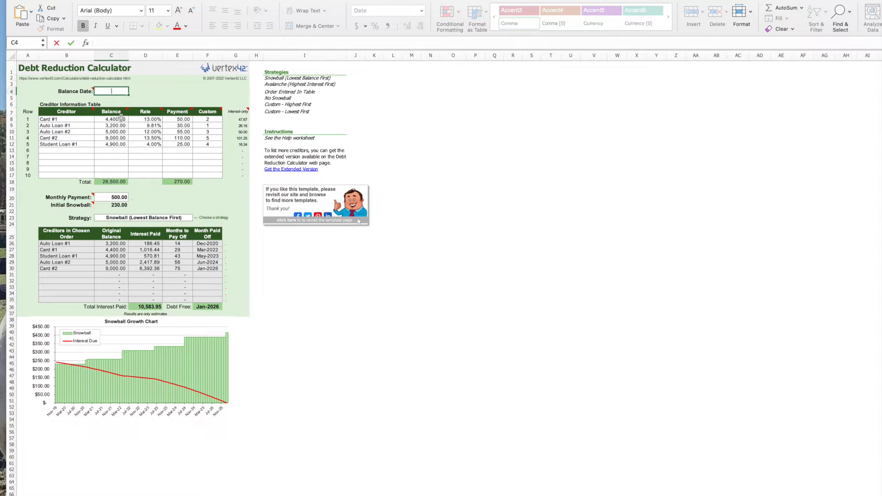
{"action": "type", "text": "04/06/2022"}
{"action": "key", "text": "Tab"}
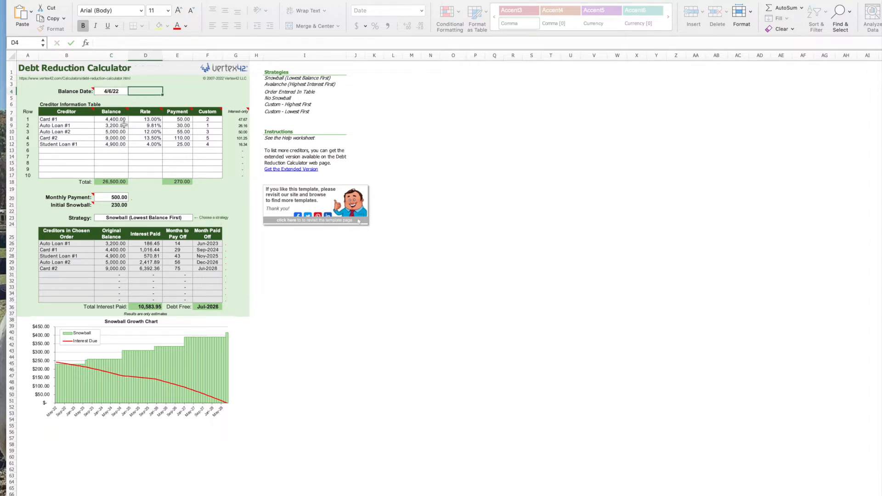
Rename the first creditor in the Creditor Information Table to "SUV loan"
{"action": "left_click", "coordinate": [75, 120]}
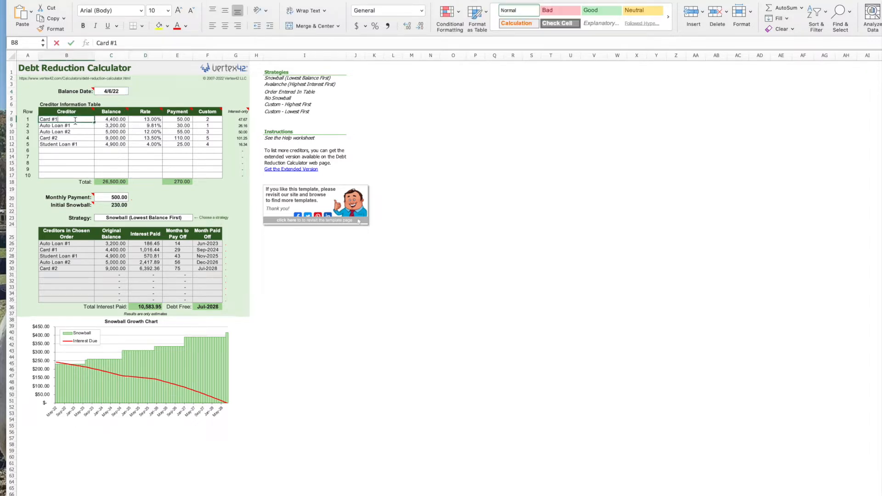
{"action": "type", "text": "Ca"}
{"action": "key", "text": "BackSpace"}
{"action": "key", "text": "BackSpace"}
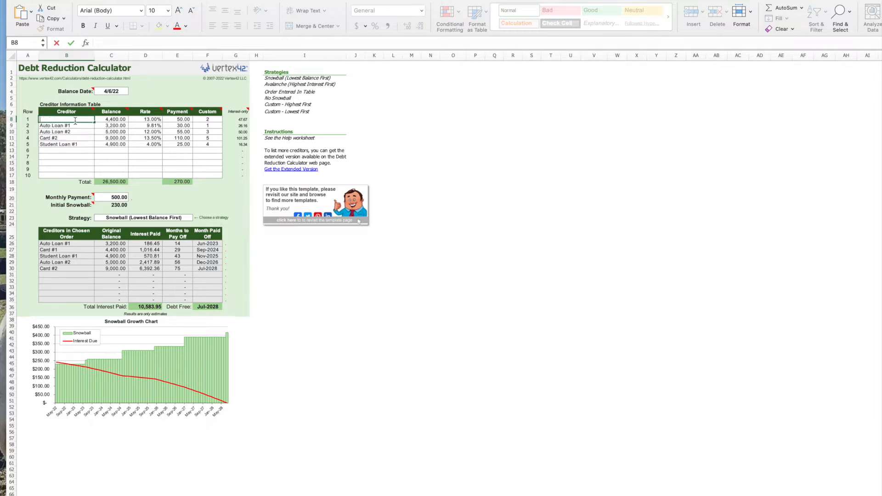
{"action": "type", "text": "SUV loan"}
{"action": "key", "text": "Tab"}
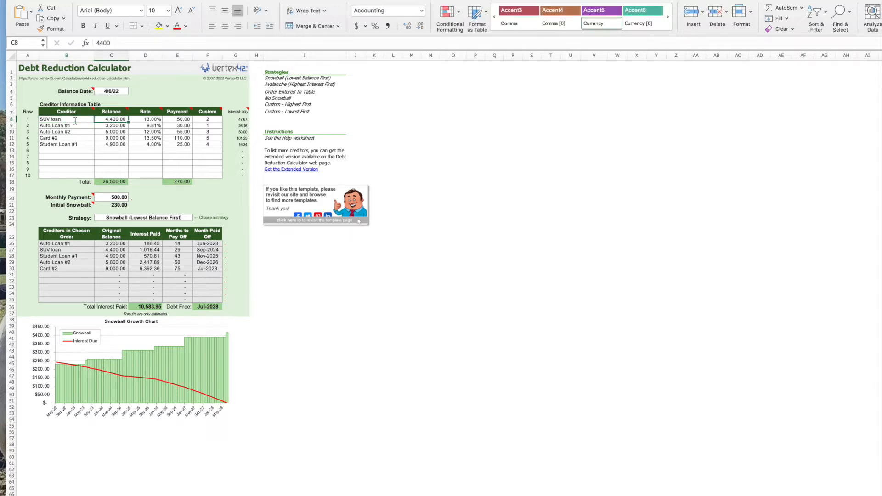
Fill in the SUV loan row with a balance of 28671.98, a rate of 4.25% and a payment of 495.26
{"action": "type", "text": "286"}
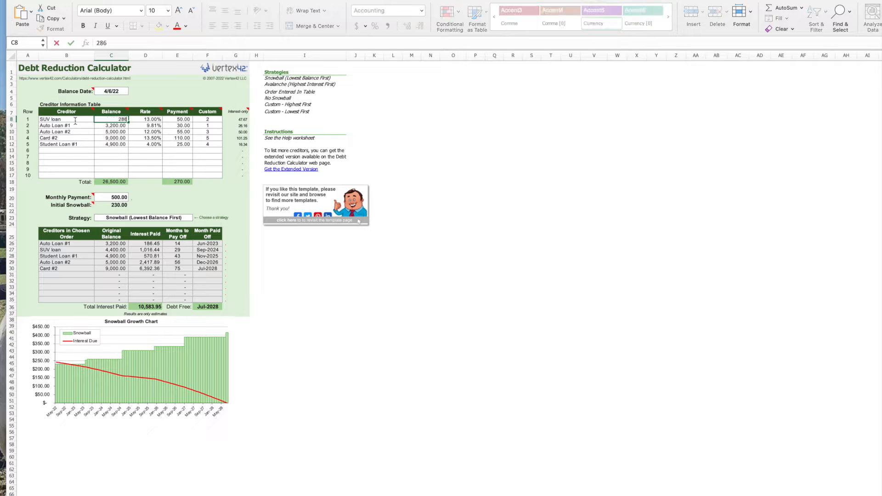
{"action": "type", "text": "71.98"}
{"action": "key", "text": "Tab"}
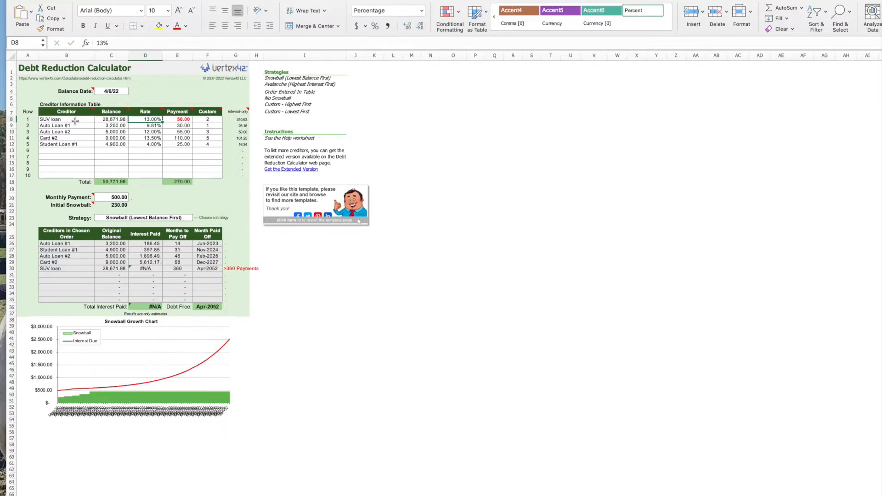
{"action": "type", "text": "4.25"}
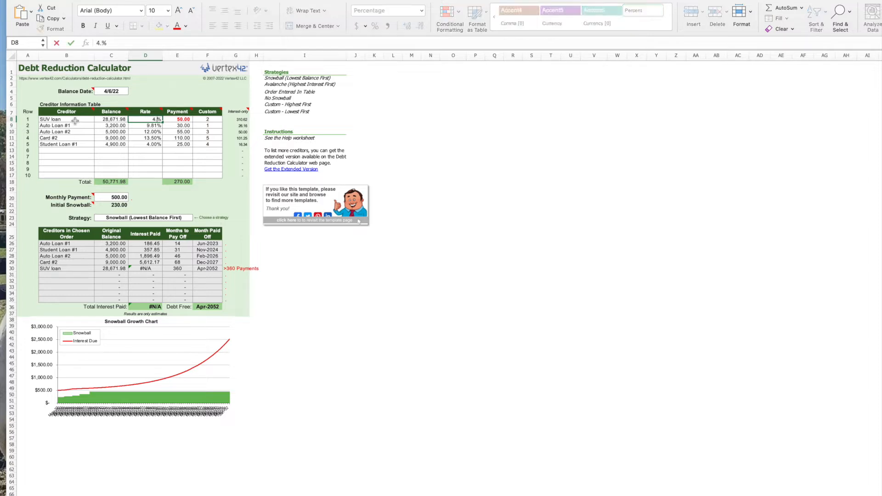
{"action": "key", "text": "Tab"}
{"action": "type", "text": "495"}
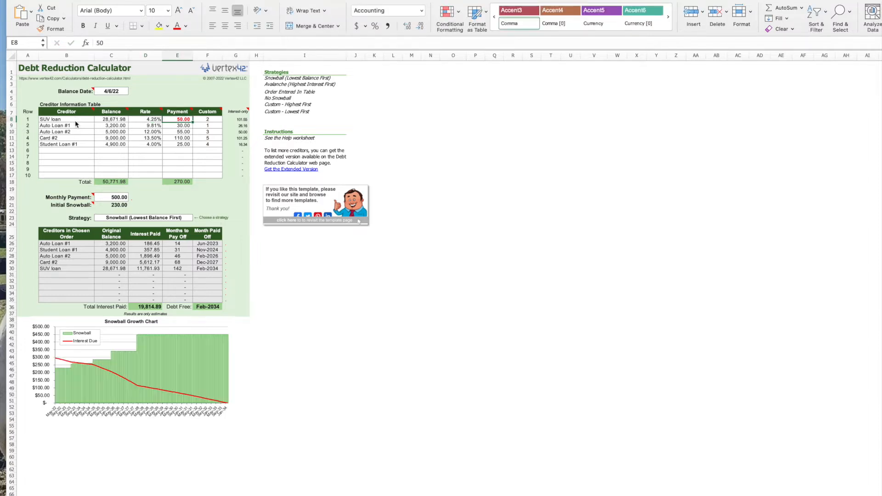
{"action": "type", "text": ".26"}
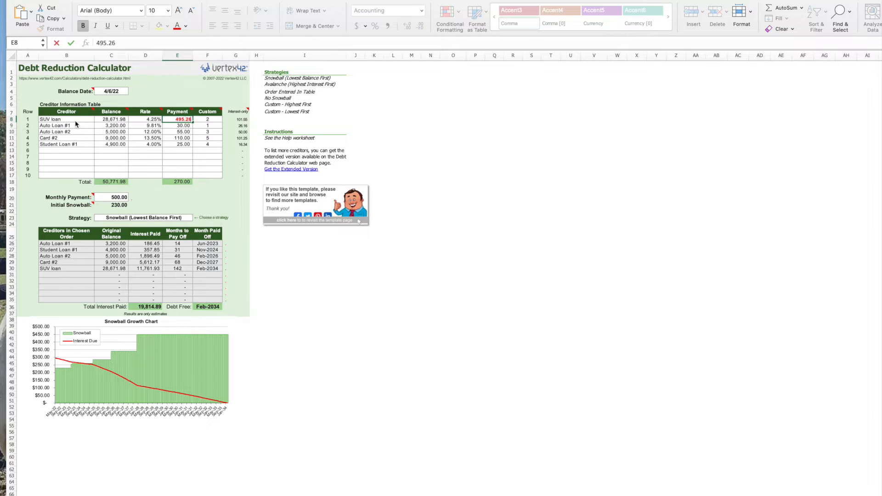
{"action": "left_click", "coordinate": [61, 126]}
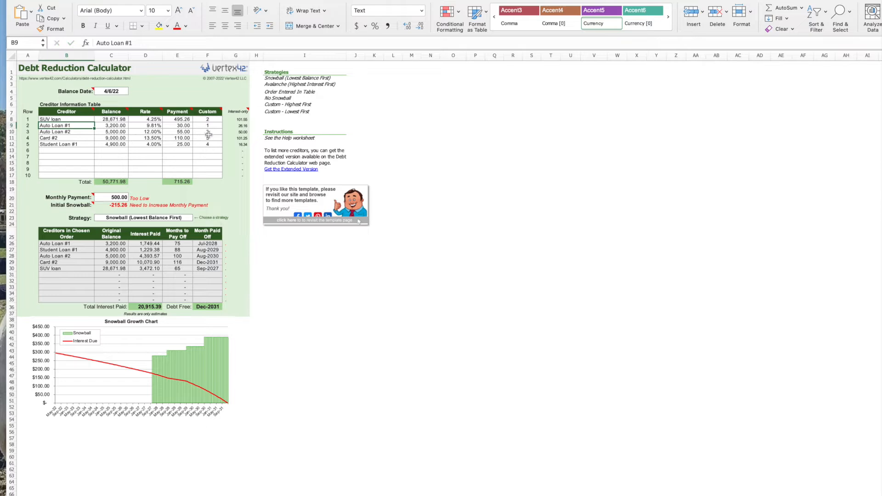
Rename the second creditor to "ST Loan AC"
{"action": "double_click", "coordinate": [72, 126]}
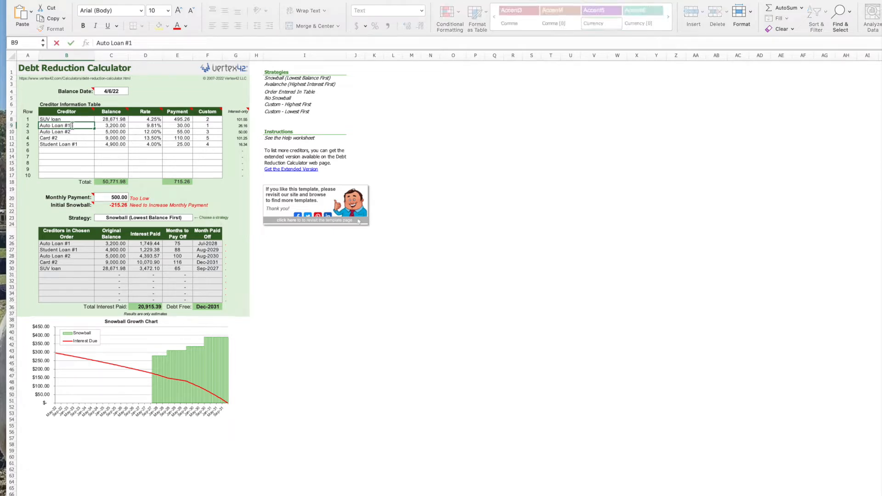
{"action": "key", "text": "BackSpace"}
{"action": "key", "text": "BackSpace"}
{"action": "key", "text": "BackSpace"}
{"action": "key", "text": "BackSpace"}
{"action": "key", "text": "BackSpace"}
{"action": "key", "text": "BackSpace"}
{"action": "key", "text": "BackSpace"}
{"action": "key", "text": "BackSpace"}
{"action": "key", "text": "BackSpace"}
{"action": "key", "text": "BackSpace"}
{"action": "key", "text": "BackSpace"}
{"action": "key", "text": "BackSpace"}
{"action": "type", "text": "S"}
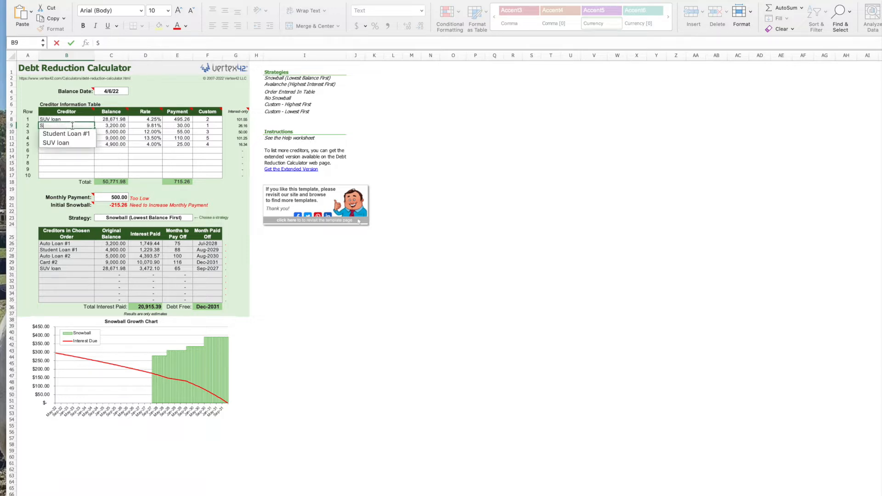
{"action": "type", "text": "T Loan AC"}
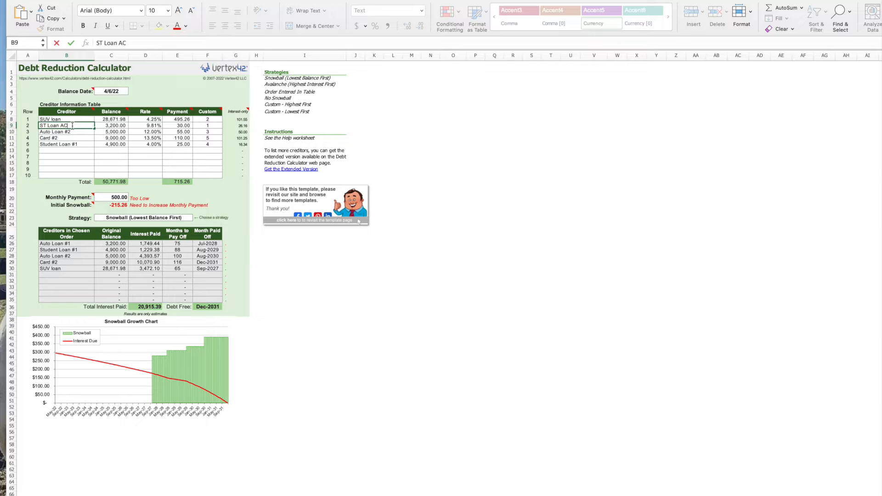
{"action": "key", "text": "Tab"}
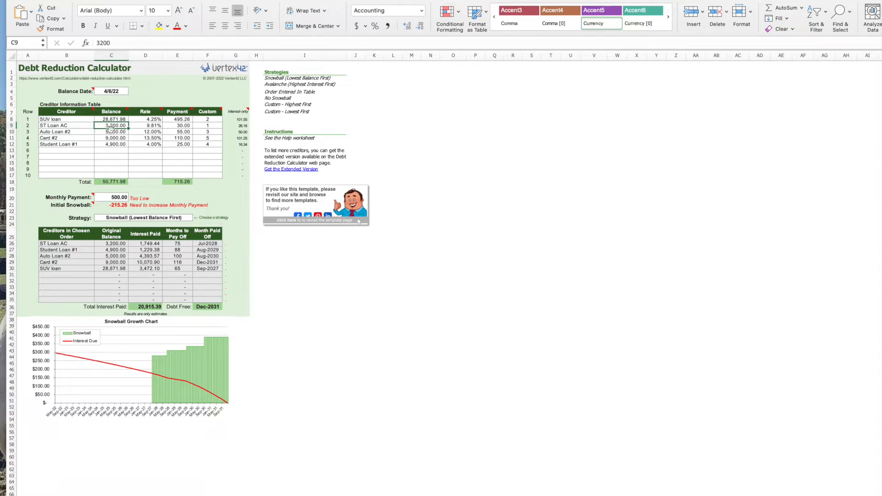
Fill in the ST Loan AC row with a balance of 2308.74, a rate of 4.53% and a payment of 24.63
{"action": "type", "text": "2308.74"}
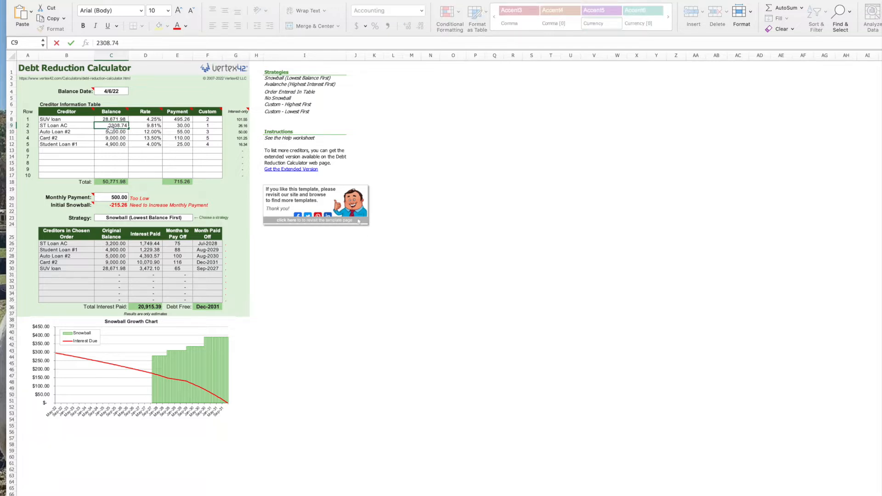
{"action": "key", "text": "Tab"}
{"action": "type", "text": "4.53"}
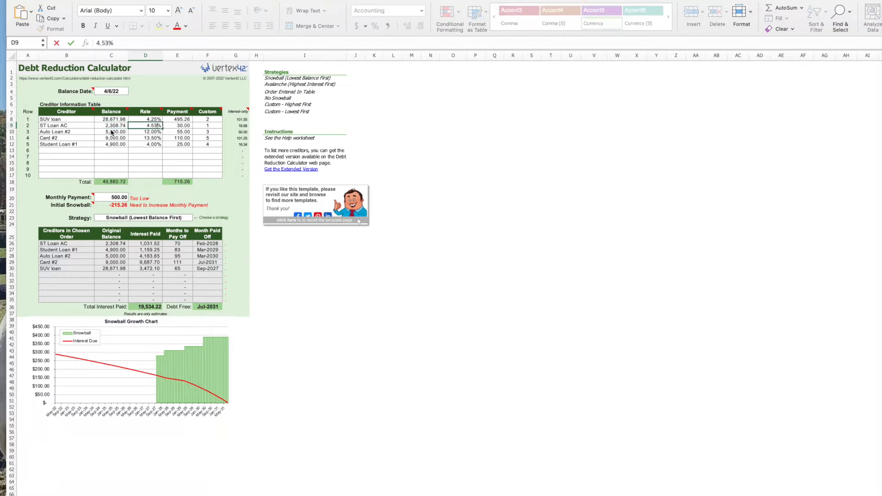
{"action": "key", "text": "Tab"}
{"action": "type", "text": "24.63"}
{"action": "key", "text": "Tab"}
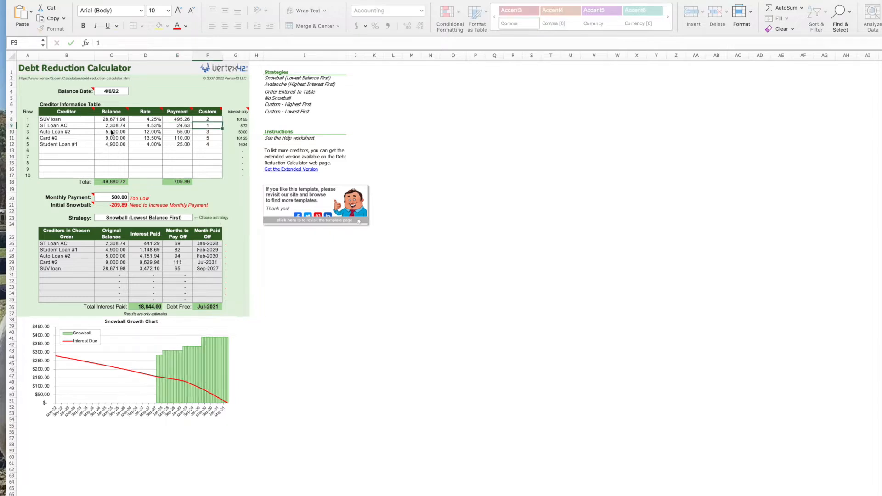
Replace the third creditor's name with "St. Loan AD"
{"action": "left_click", "coordinate": [60, 130]}
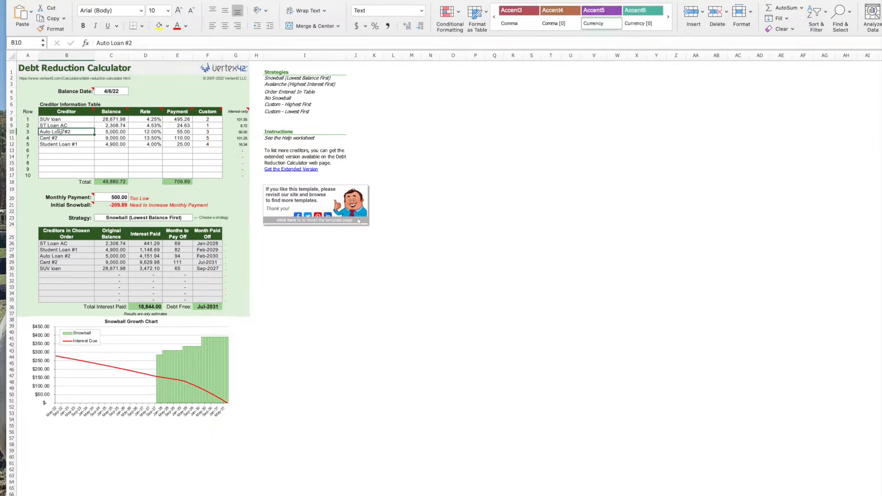
{"action": "key", "text": "Delete"}
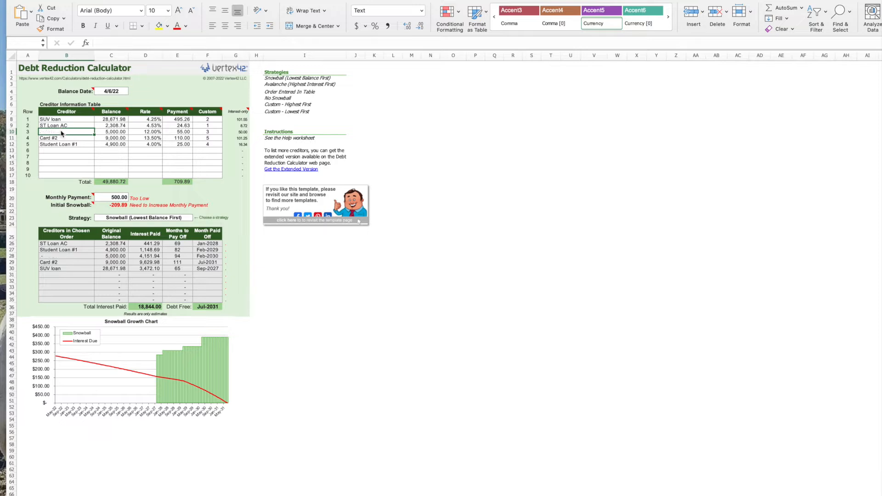
{"action": "type", "text": "St"}
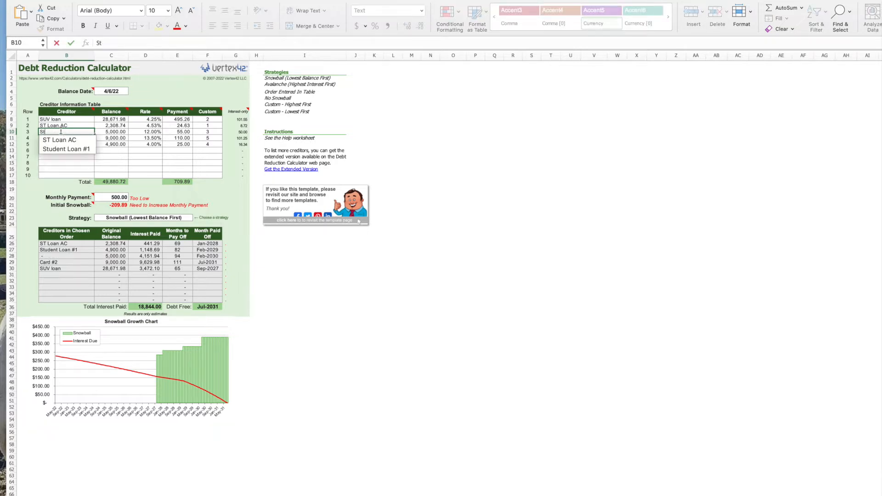
{"action": "type", "text": ". Loan AD"}
{"action": "key", "text": "Tab"}
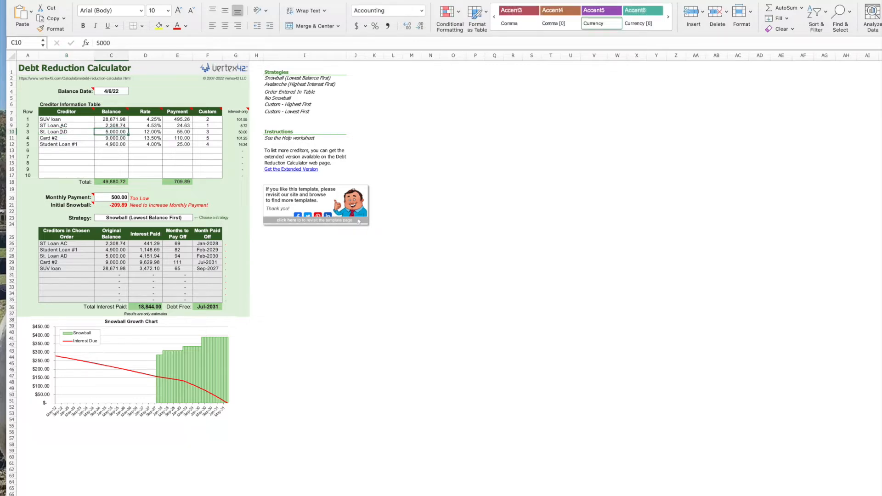
Fill in the St. Loan AD row with a balance of 2608.38, a rate of 4.53% and a payment of 27.81
{"action": "type", "text": "2,608.3"}
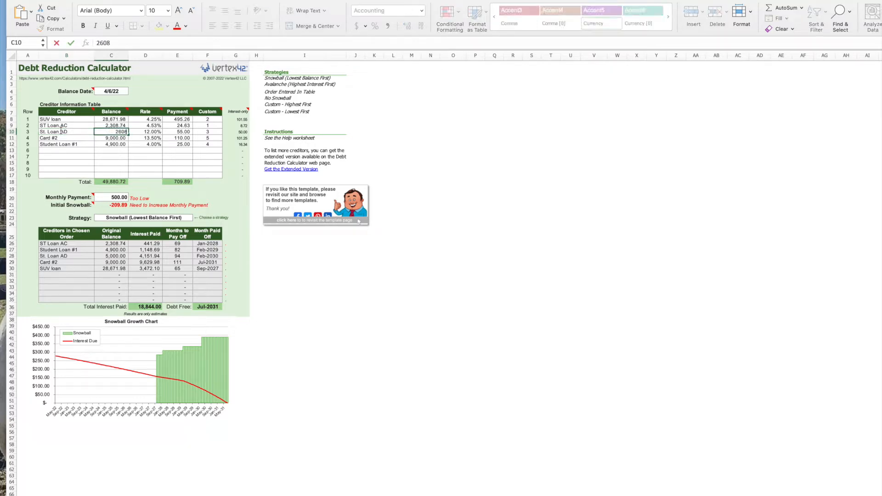
{"action": "type", "text": "8"}
{"action": "key", "text": "Tab"}
{"action": "type", "text": "4.53"}
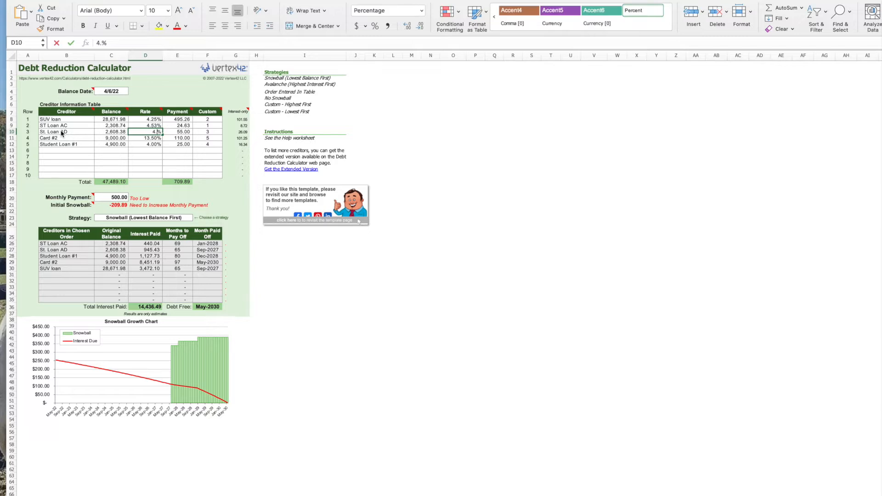
{"action": "key", "text": "Tab"}
{"action": "type", "text": "27.81"}
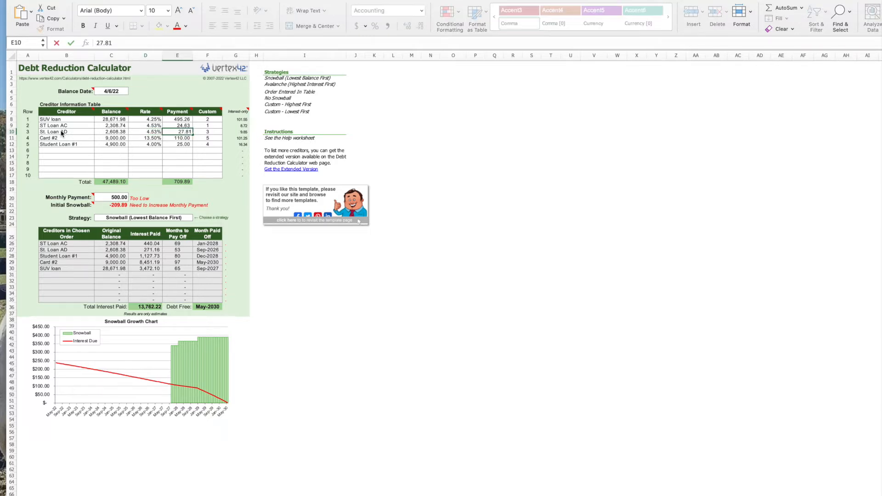
Replace the fourth creditor's name, Card #2, with "St loan AA"
{"action": "left_click", "coordinate": [60, 137]}
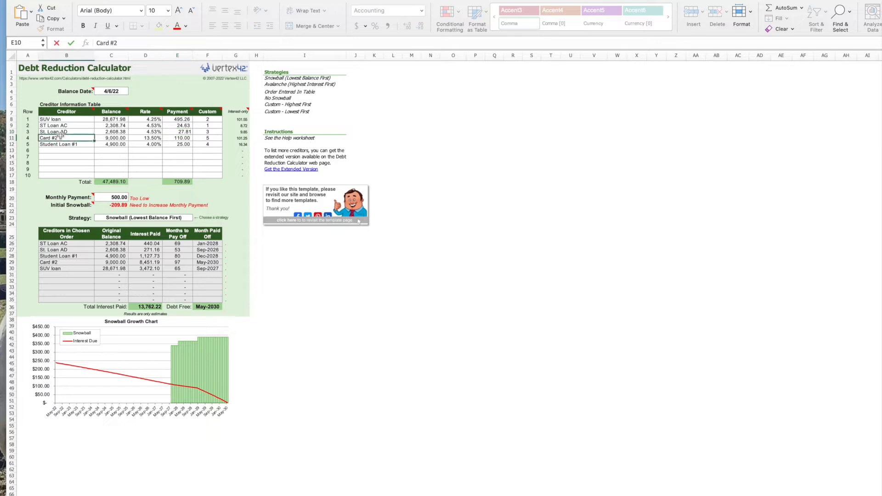
{"action": "key", "text": "Delete"}
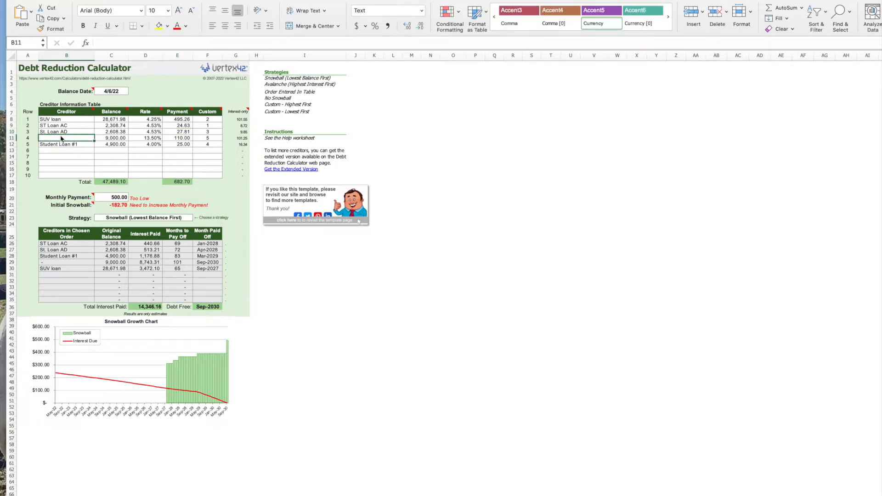
{"action": "type", "text": "St l"}
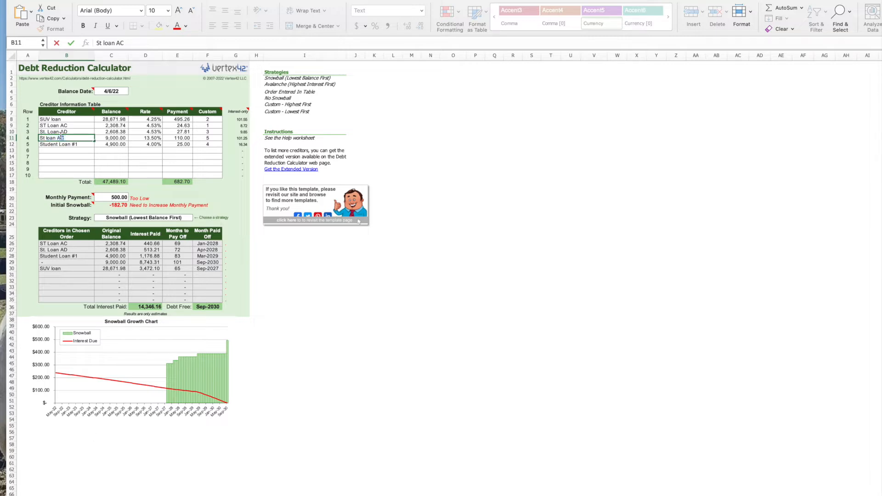
{"action": "type", "text": "oan AA"}
{"action": "key", "text": "Tab"}
Fill in the St loan AA row with a balance of 1939.53, a rate of 4.53% and a payment of 22.48
{"action": "type", "text": "1939.53"}
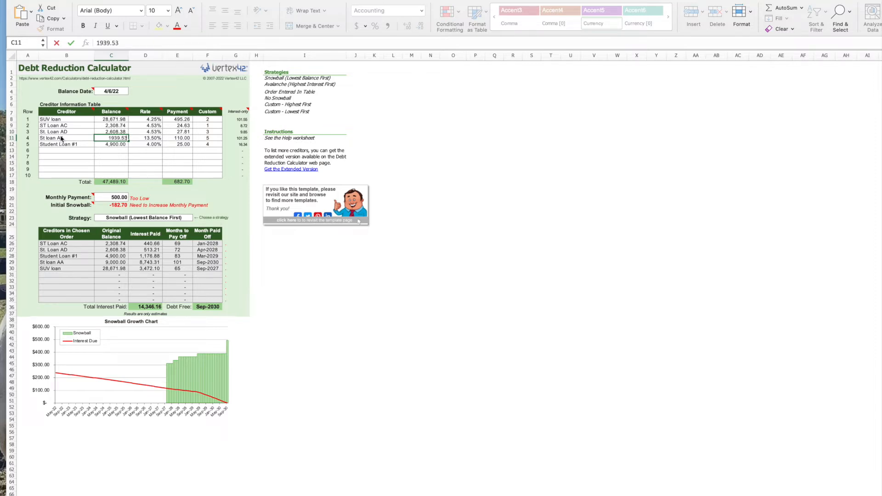
{"action": "key", "text": "Tab"}
{"action": "type", "text": "4.53"}
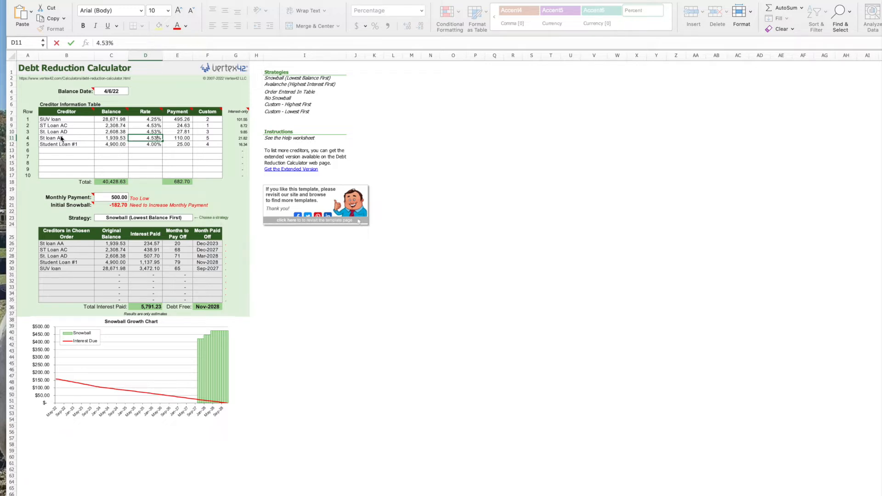
{"action": "key", "text": "Tab"}
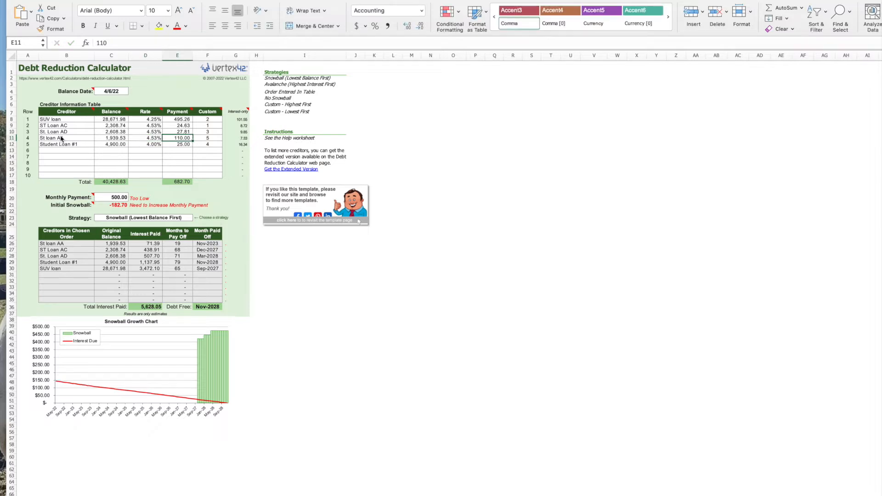
{"action": "type", "text": "22.48"}
{"action": "key", "text": "Tab"}
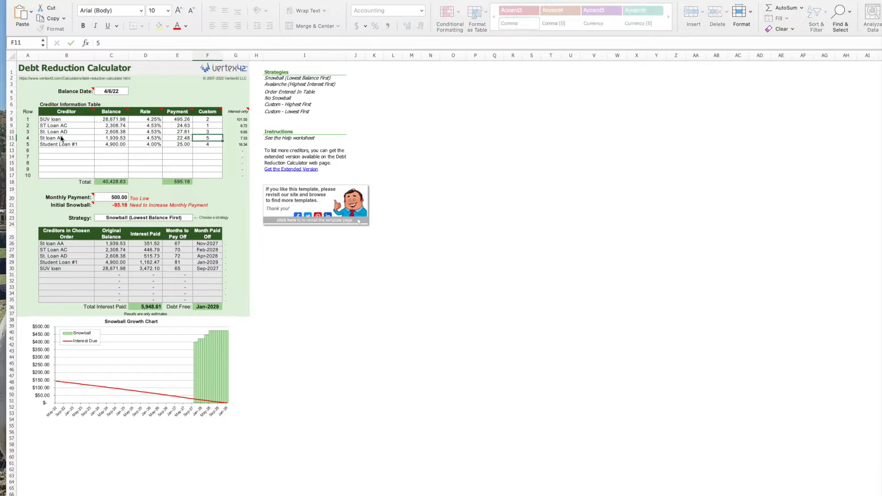
Replace the fifth creditor's name, Student Loan #1, with "St. Loan AE"
{"action": "left_click", "coordinate": [60, 144]}
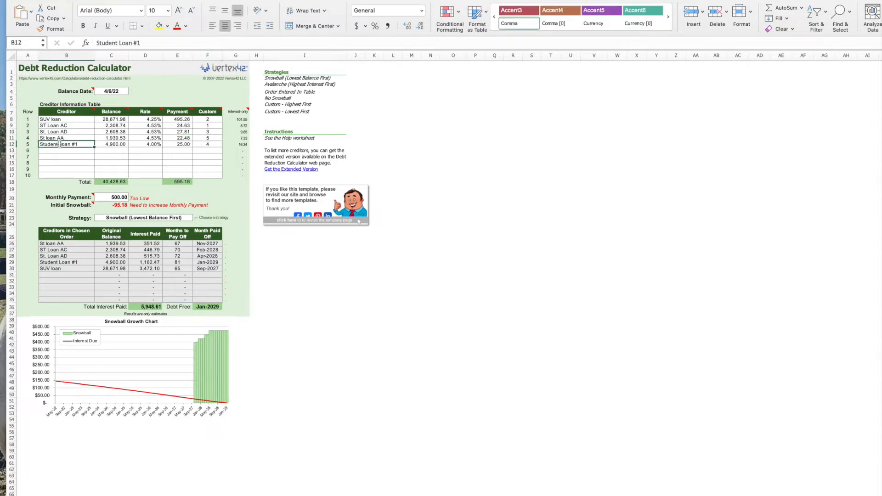
{"action": "double_click", "coordinate": [59, 143]}
{"action": "key", "text": "BackSpace"}
{"action": "key", "text": "Delete"}
{"action": "key", "text": "Delete"}
{"action": "key", "text": "Delete"}
{"action": "key", "text": "Delete"}
{"action": "key", "text": "BackSpace"}
{"action": "key", "text": "Delete"}
{"action": "key", "text": "Delete"}
{"action": "key", "text": "BackSpace"}
{"action": "key", "text": "BackSpace"}
{"action": "key", "text": "BackSpace"}
{"action": "key", "text": "BackSpace"}
{"action": "key", "text": "BackSpace"}
{"action": "key", "text": "BackSpace"}
{"action": "key", "text": "BackSpace"}
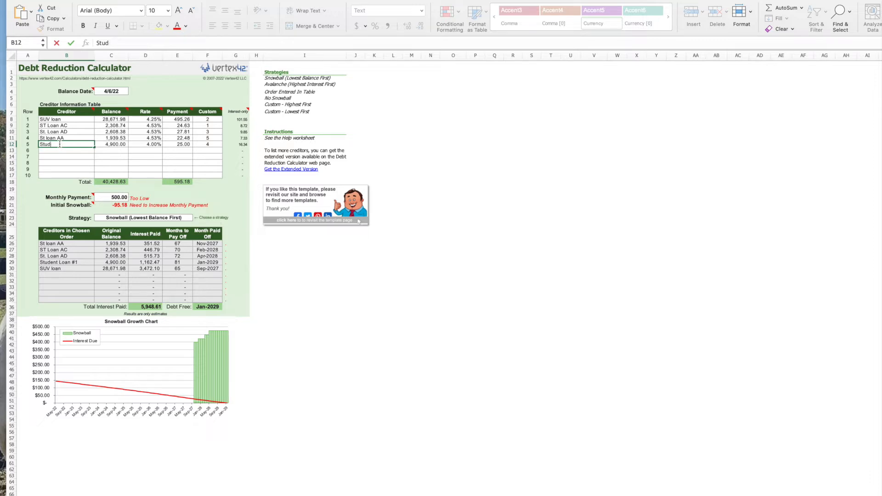
{"action": "type", "text": "St"}
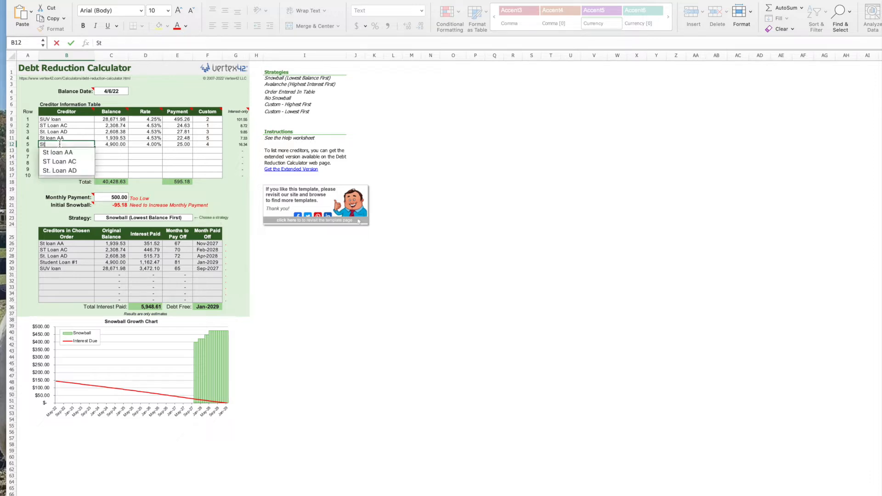
{"action": "type", "text": ". Loan "}
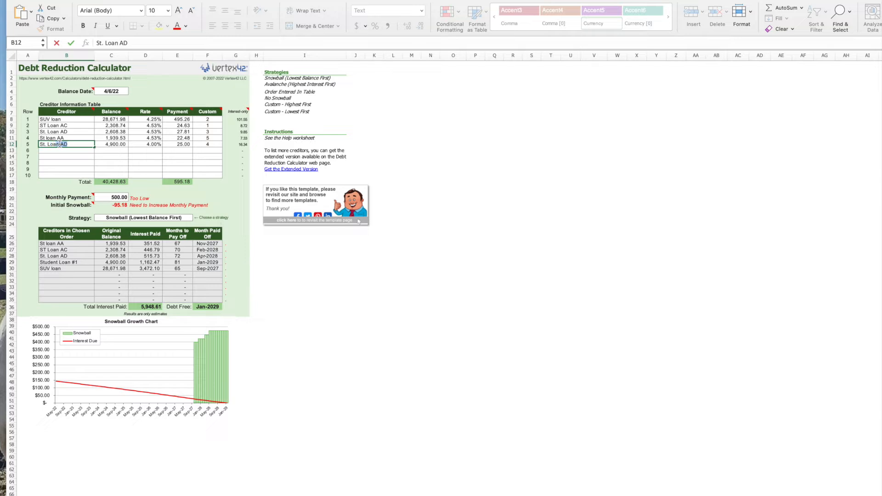
{"action": "type", "text": "AE"}
{"action": "key", "text": "Tab"}
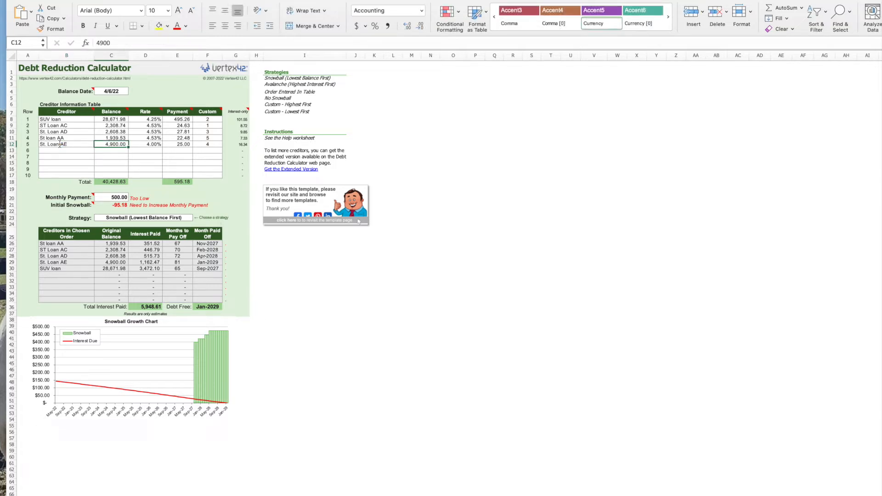
Fill in the St. Loan AE row with a balance of 844, a rate of 3.73% and a payment of 14
{"action": "type", "text": "844"}
{"action": "key", "text": "Tab"}
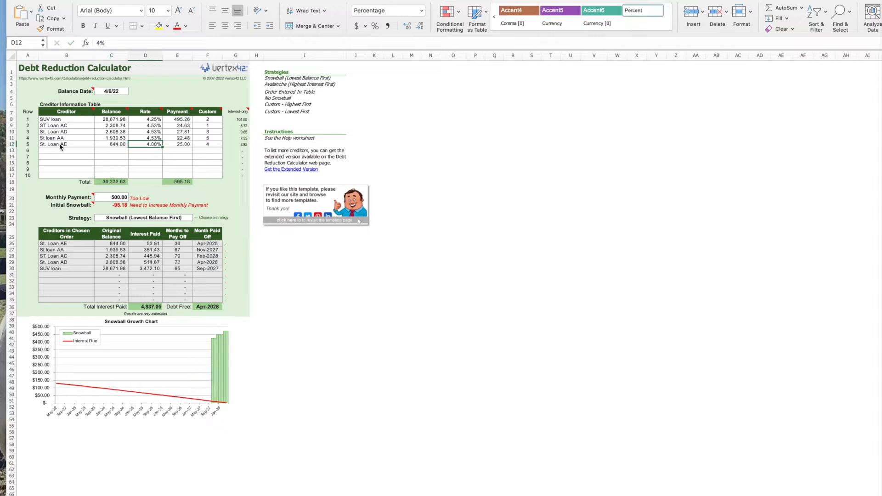
{"action": "type", "text": "3.73"}
{"action": "key", "text": "Tab"}
{"action": "type", "text": "14"}
{"action": "key", "text": "Tab"}
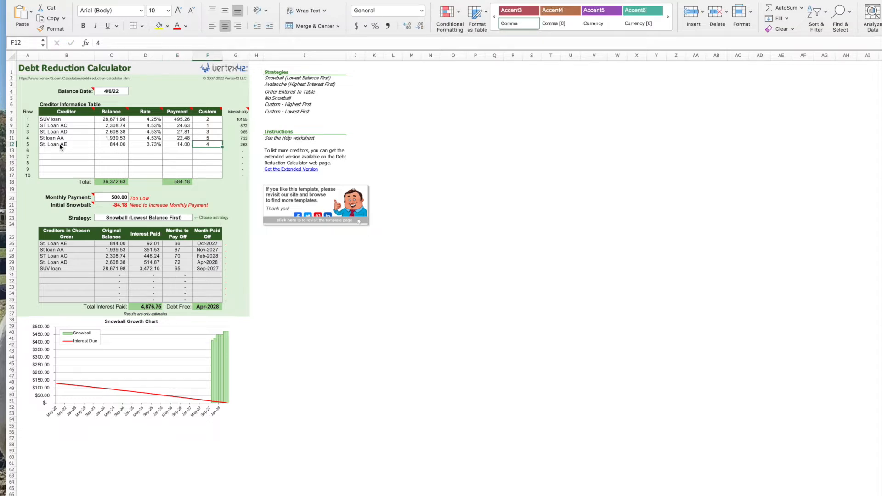
Add "St. Loan AF" as the sixth creditor with a balance of 2282.00, a rate of 3.73% and a payment of 21
{"action": "left_click", "coordinate": [58, 150]}
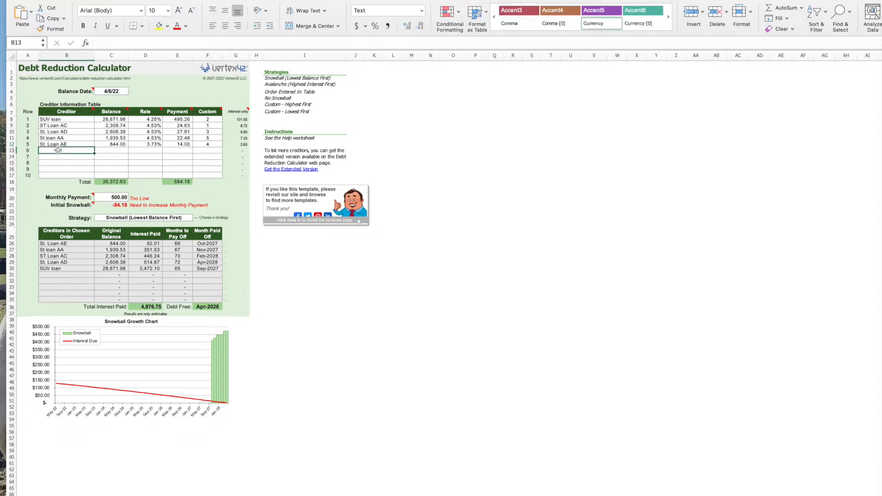
{"action": "type", "text": "St"}
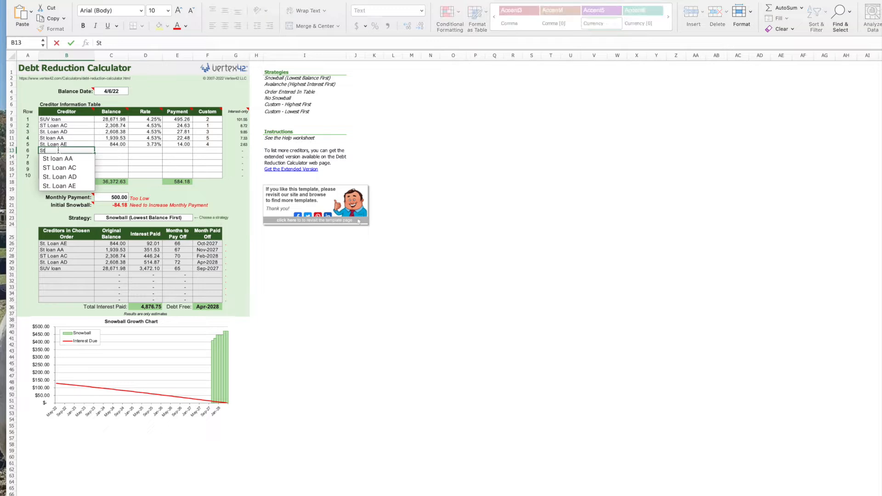
{"action": "type", "text": ". Loan"}
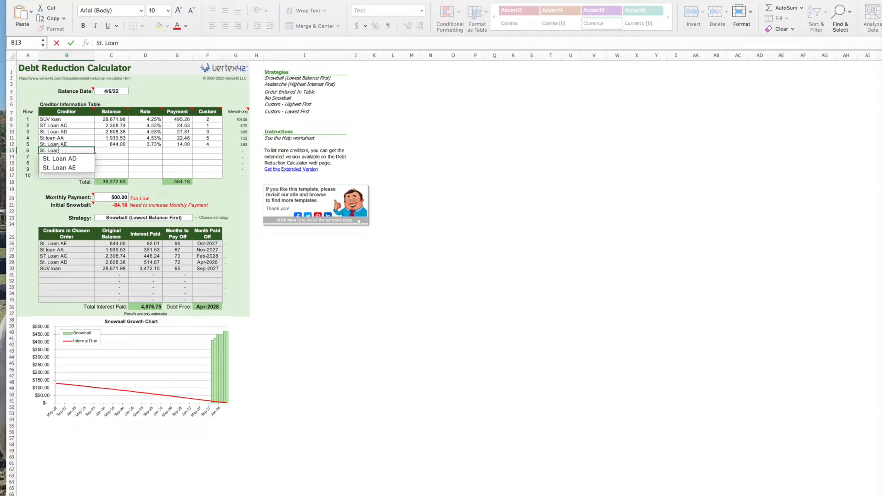
{"action": "type", "text": " AF"}
{"action": "key", "text": "Tab"}
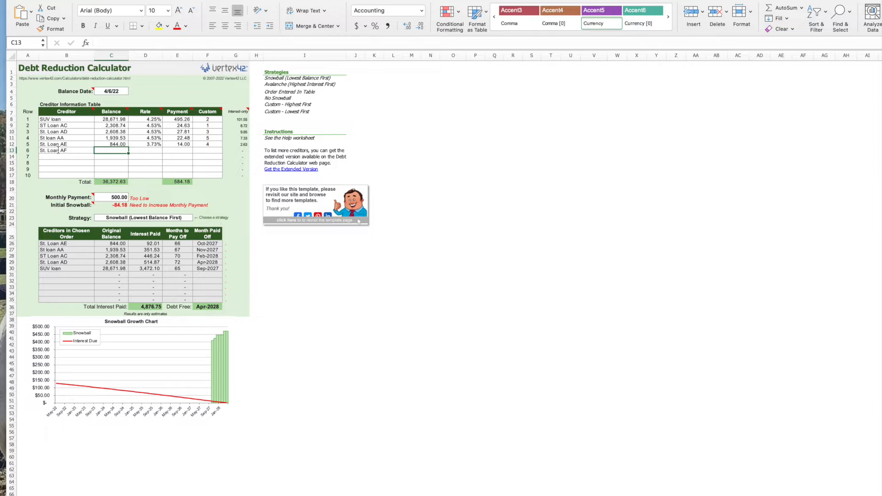
{"action": "type", "text": "2282.00"}
{"action": "key", "text": "Tab"}
{"action": "type", "text": "3.73"}
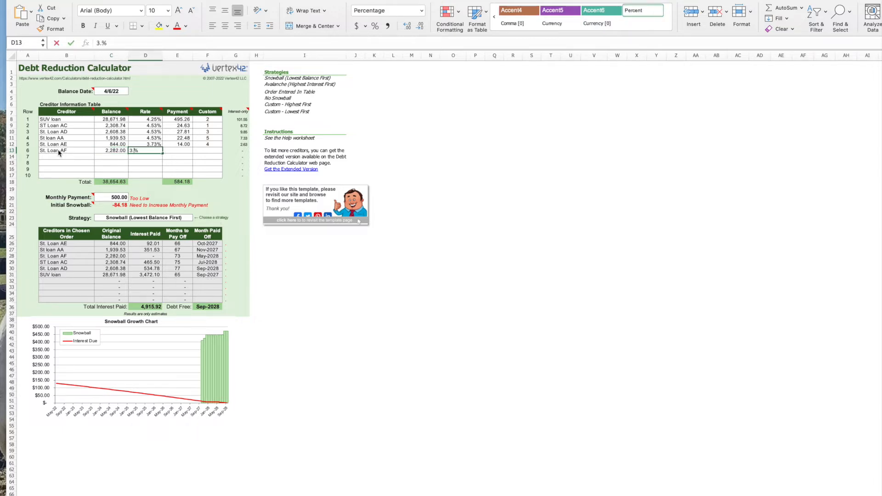
{"action": "key", "text": "Tab"}
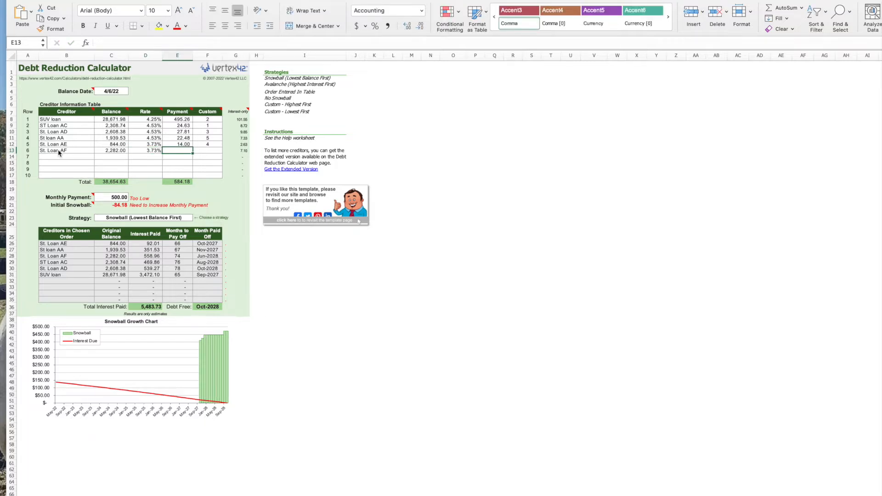
{"action": "type", "text": "21"}
{"action": "key", "text": "Tab"}
Add "One Main Financial" as the seventh creditor with a balance of 2024.03, a rate of 35.99% and a payment of 109.68
{"action": "left_click", "coordinate": [49, 158]}
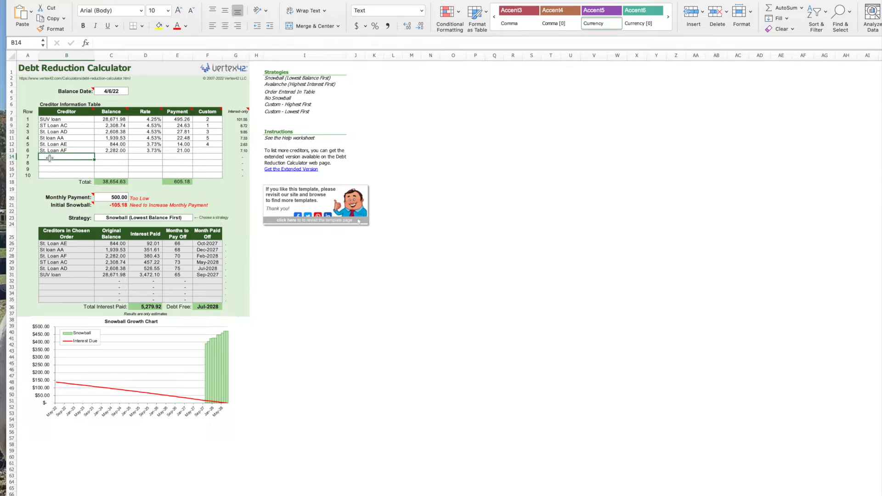
{"action": "type", "text": "One Main Financial"}
{"action": "key", "text": "Tab"}
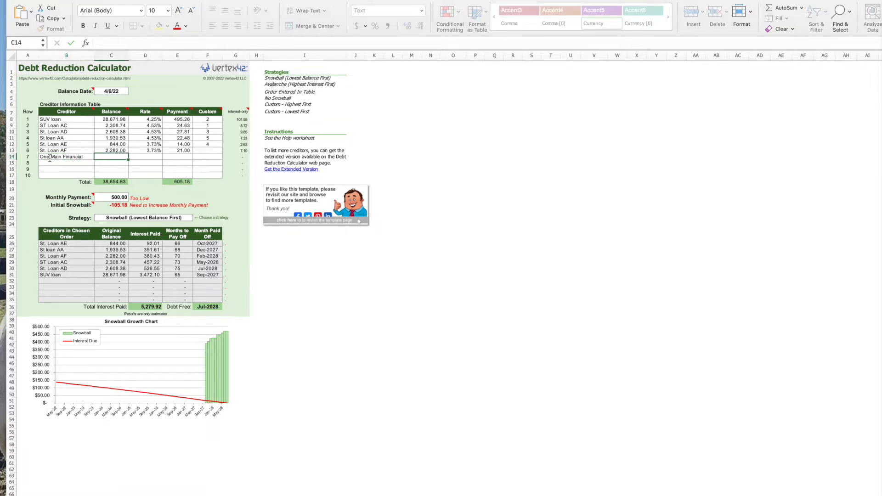
{"action": "type", "text": "2"}
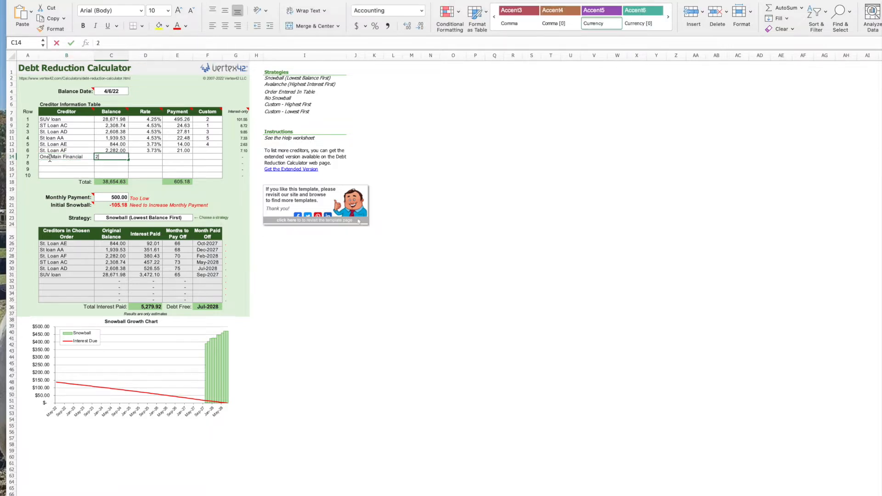
{"action": "type", "text": ",024.03"}
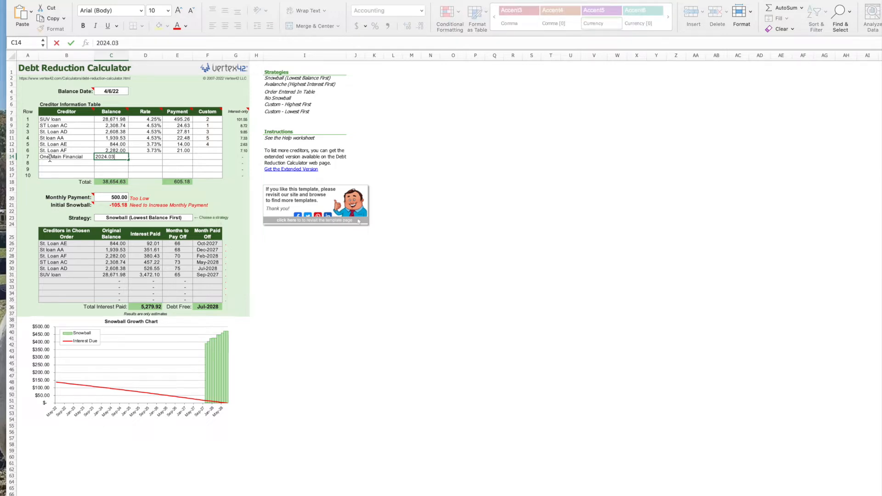
{"action": "key", "text": "Tab"}
{"action": "type", "text": "35.99"}
{"action": "key", "text": "Tab"}
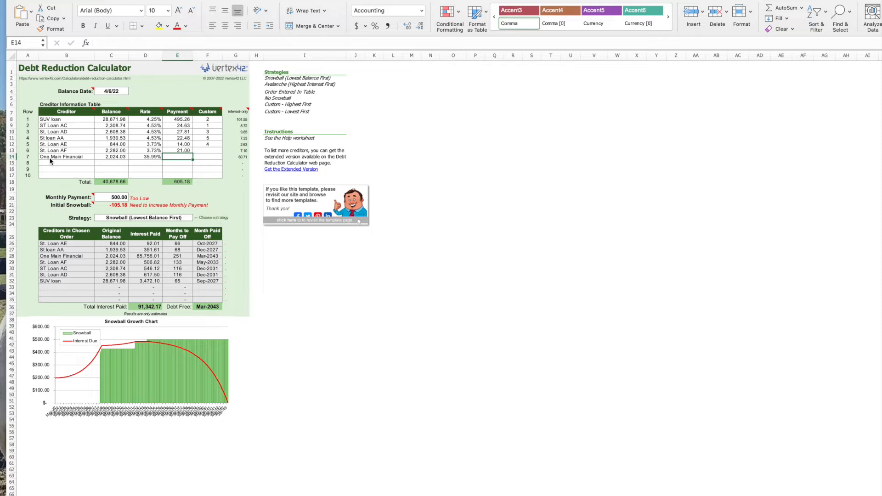
{"action": "type", "text": "109.68"}
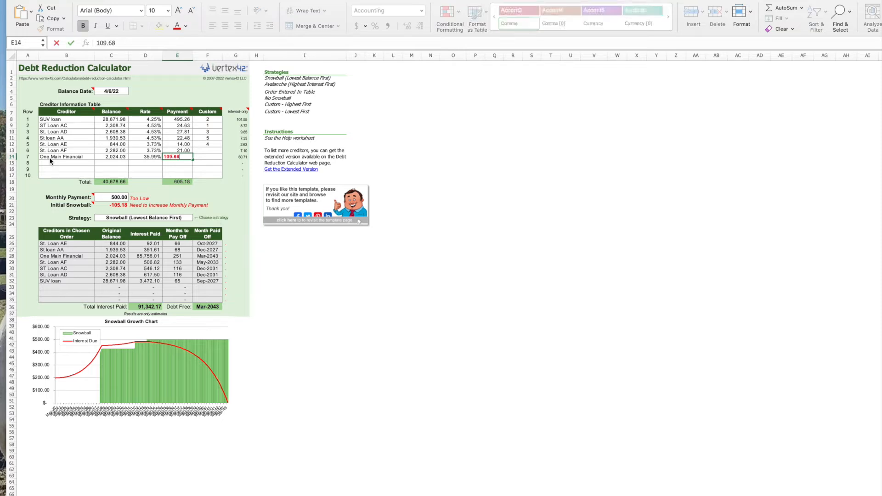
{"action": "key", "text": "Tab"}
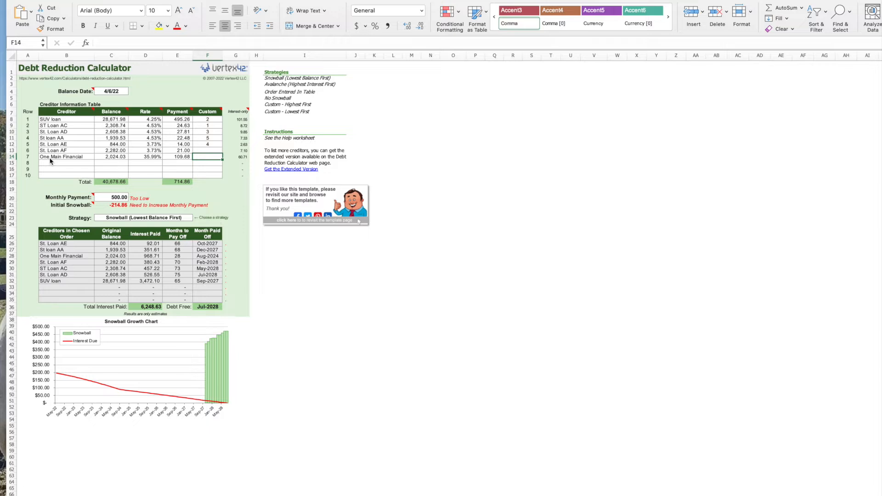
Add "Upstart" as the eighth creditor with a balance of 3637.90, a rate of 25.69% and a payment of 113.08
{"action": "left_click", "coordinate": [65, 165]}
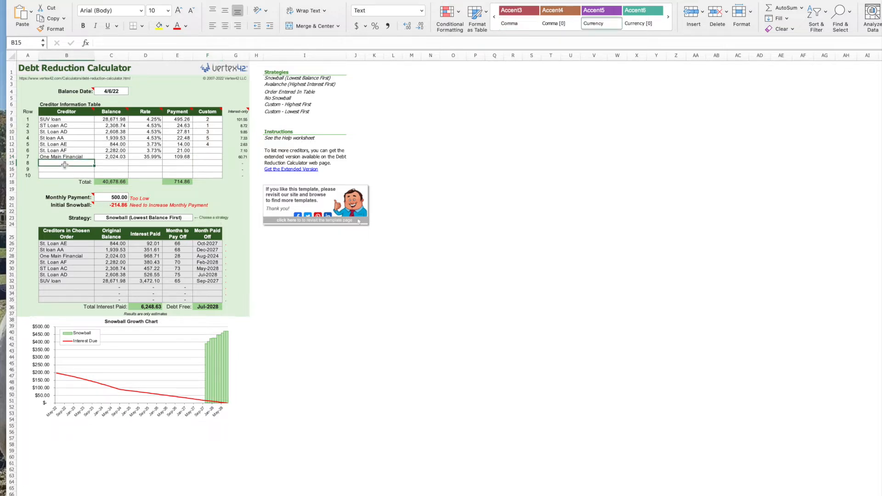
{"action": "type", "text": "Upstart"}
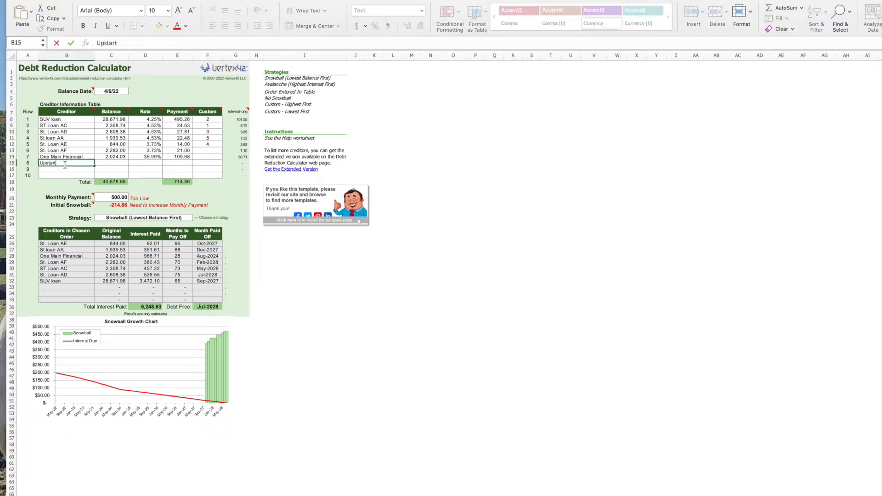
{"action": "key", "text": "Tab"}
{"action": "type", "text": "3,637.90"}
{"action": "key", "text": "Tab"}
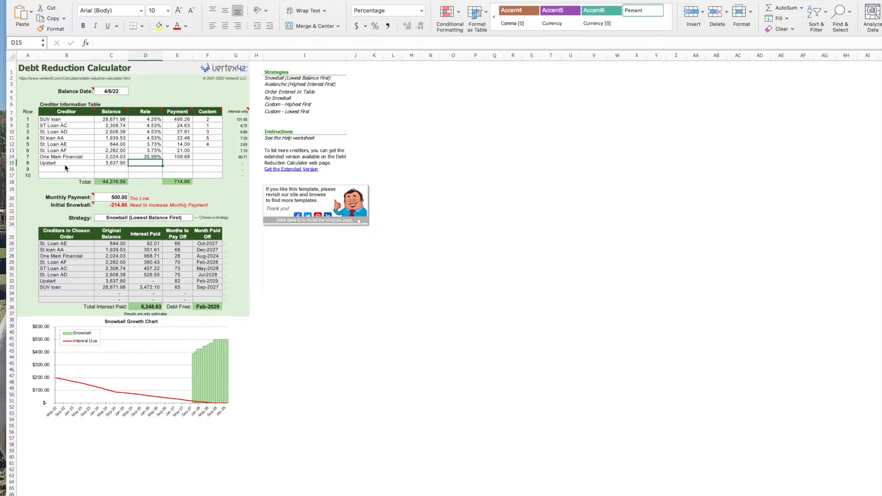
{"action": "type", "text": "25.69"}
{"action": "key", "text": "Tab"}
{"action": "type", "text": "113.08"}
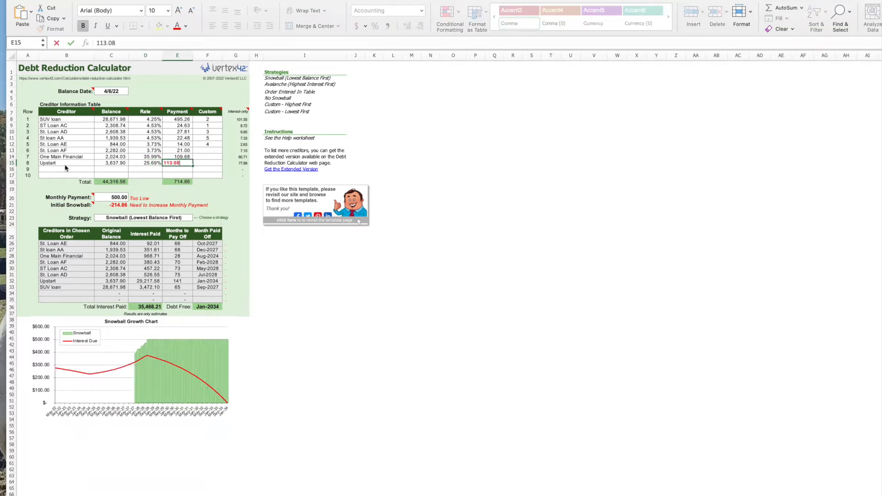
{"action": "key", "text": "Tab"}
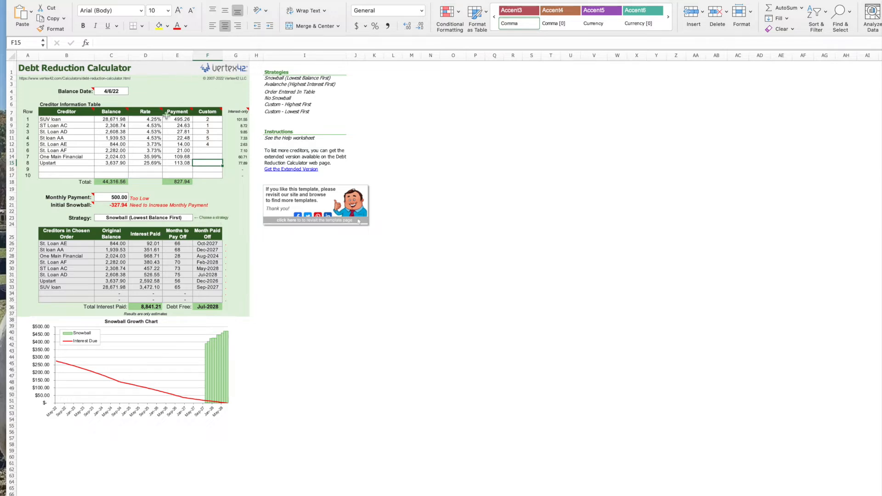
Widen columns A through G of the calculator sheet so the creditor and payoff tables spread out
{"action": "left_click_drag", "start_coordinate": [248, 57], "coordinate": [279, 64]}
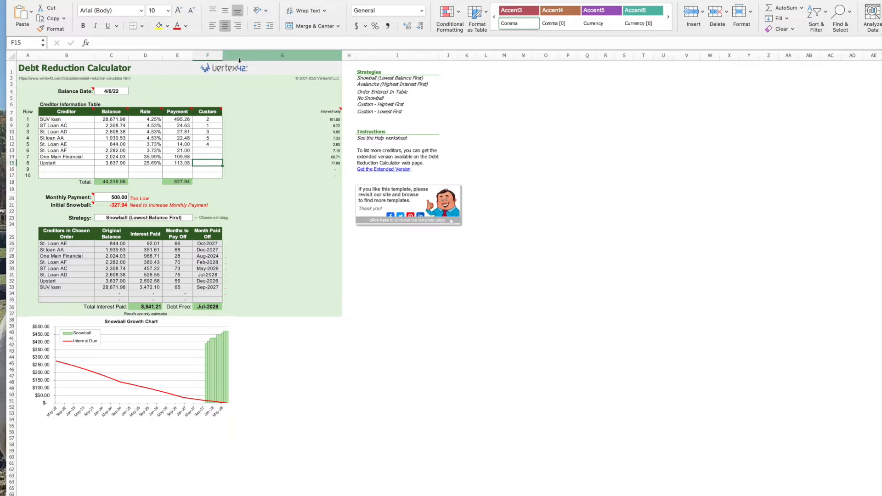
{"action": "left_click_drag", "start_coordinate": [222, 55], "coordinate": [272, 55]}
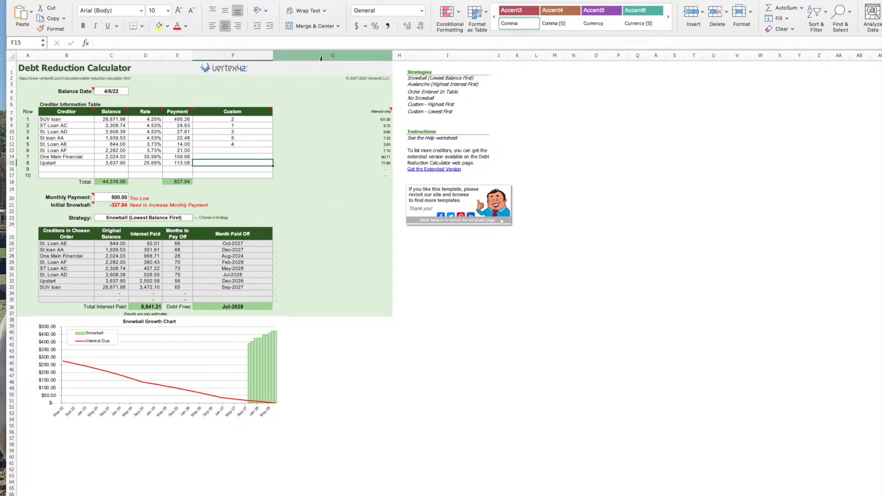
{"action": "left_click_drag", "start_coordinate": [193, 56], "coordinate": [235, 55]}
{"action": "left_click_drag", "start_coordinate": [163, 56], "coordinate": [200, 55]}
{"action": "left_click_drag", "start_coordinate": [131, 56], "coordinate": [178, 55]}
{"action": "left_click_drag", "start_coordinate": [94, 56], "coordinate": [145, 56]}
{"action": "left_click_drag", "start_coordinate": [39, 56], "coordinate": [76, 55]}
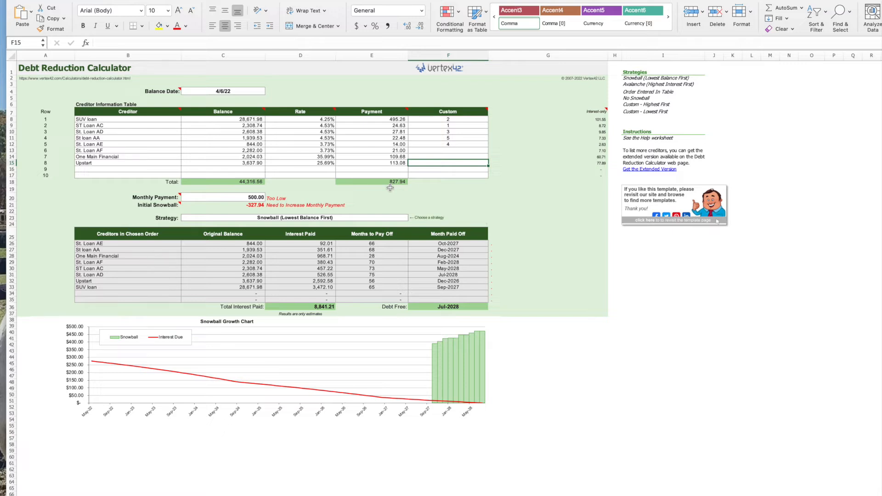
Set the Monthly Payment to 1,727.94
{"action": "left_click", "coordinate": [253, 199]}
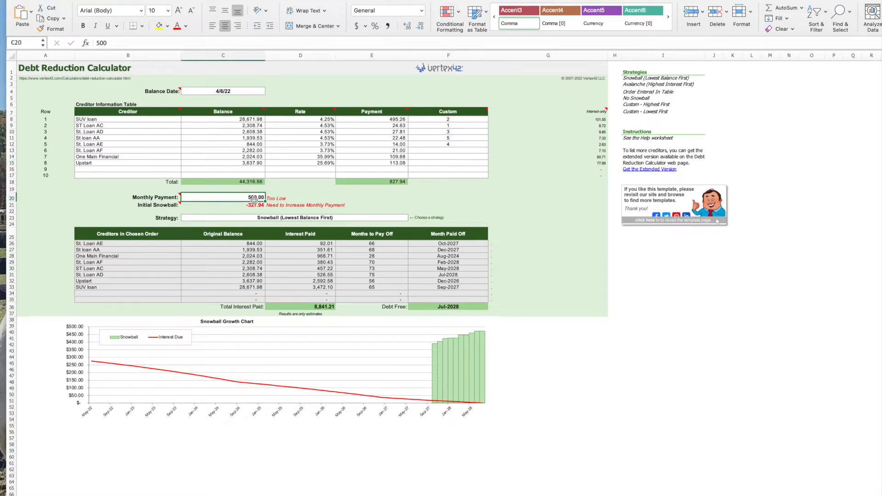
{"action": "double_click", "coordinate": [254, 199]}
{"action": "key", "text": "BackSpace"}
{"action": "type", "text": "1727"}
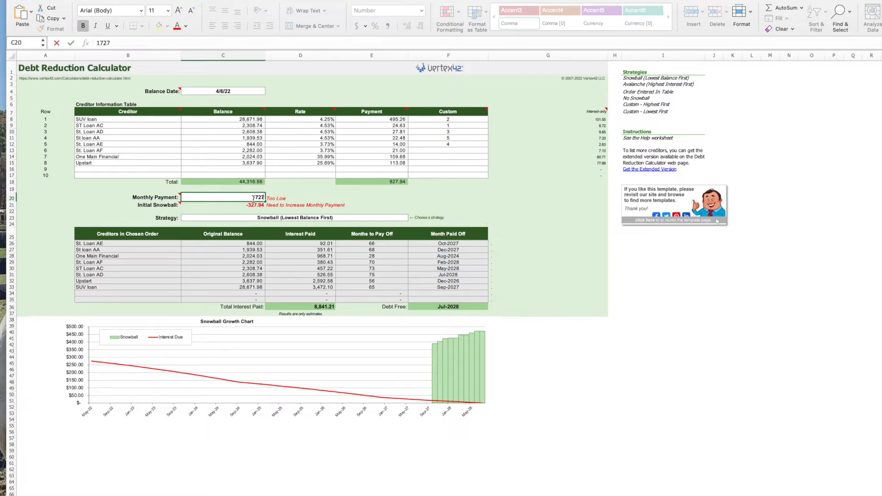
{"action": "type", "text": ".94"}
{"action": "key", "text": "Return"}
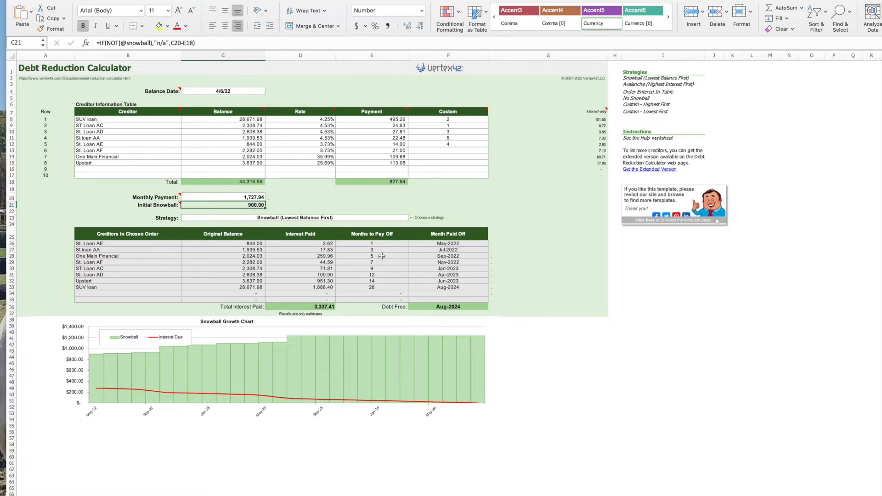
Set the payoff strategy to Avalanche (Highest Interest First)
{"action": "left_click", "coordinate": [406, 218]}
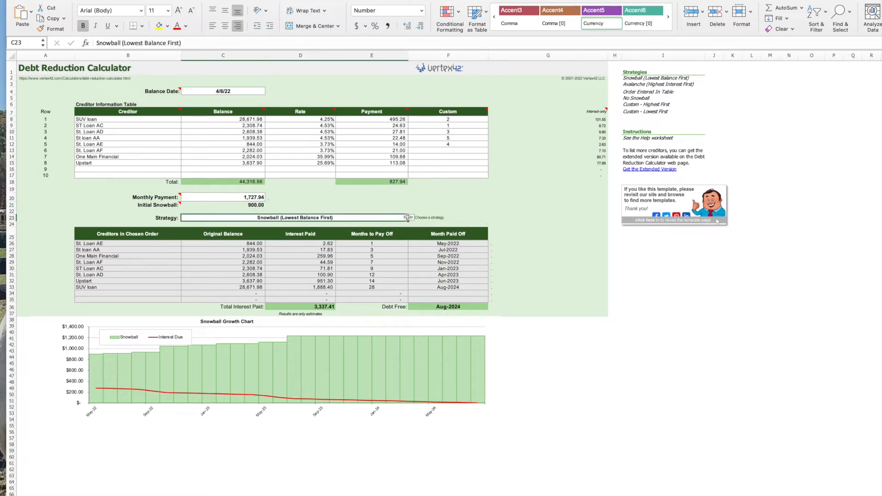
{"action": "left_click", "coordinate": [411, 218]}
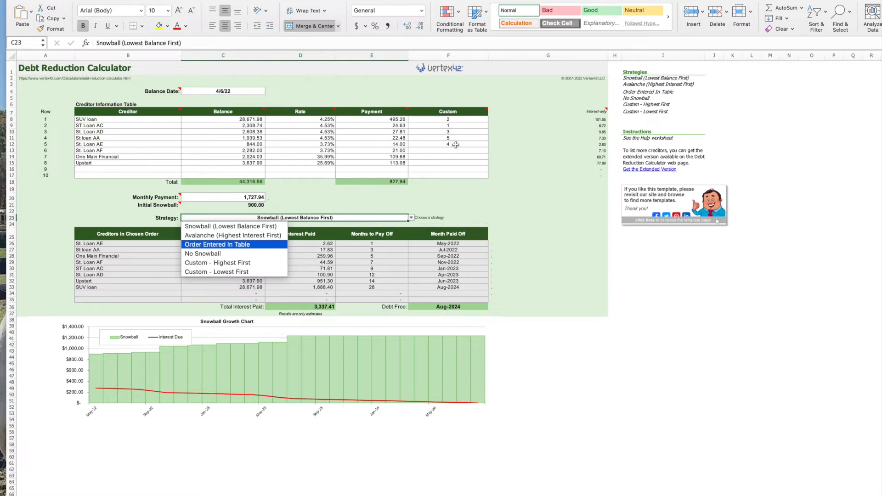
{"action": "left_click", "coordinate": [261, 235]}
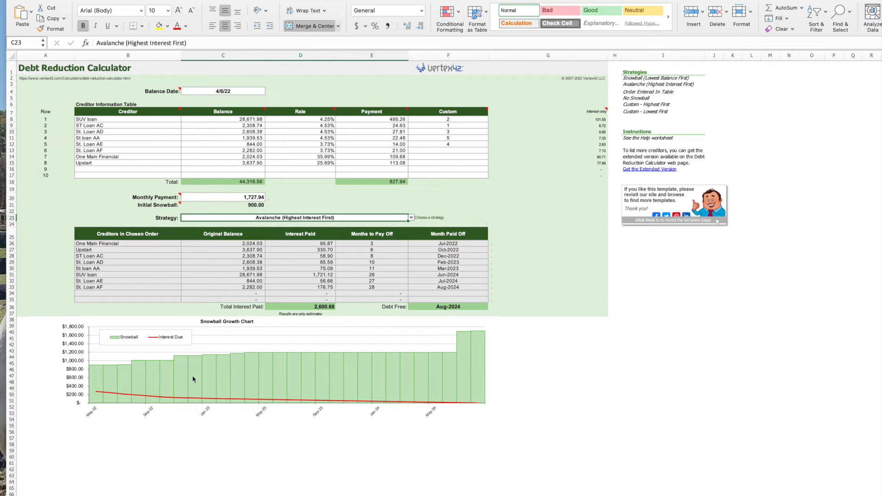
Set the Monthly Payment to 1,027.94 and open the payment schedule sheet
{"action": "left_click", "coordinate": [254, 200]}
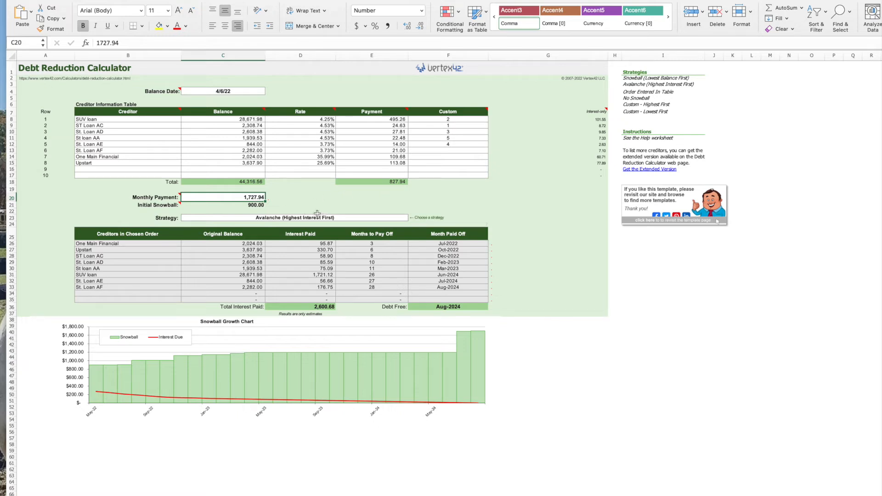
{"action": "left_click", "coordinate": [253, 199]}
{"action": "double_click", "coordinate": [252, 199]}
{"action": "key", "text": "BackSpace"}
{"action": "type", "text": "0"}
{"action": "key", "text": "Return"}
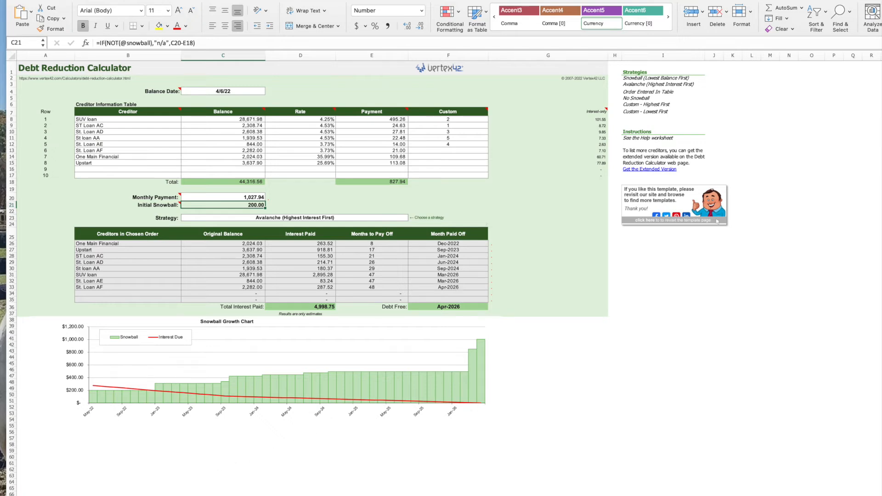
{"action": "left_click", "coordinate": [151, 495]}
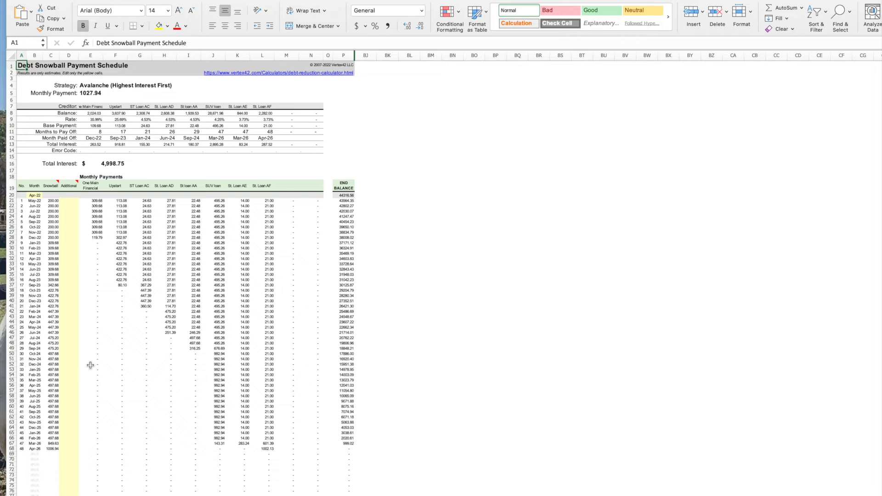
Return to the calculator sheet and re-enter the Monthly Payment as 1,027.94
{"action": "left_click", "coordinate": [69, 495]}
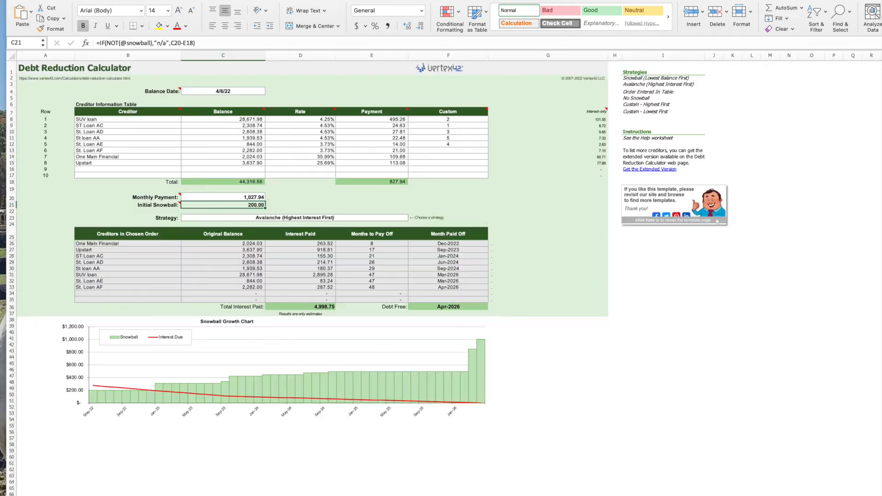
{"action": "double_click", "coordinate": [252, 198]}
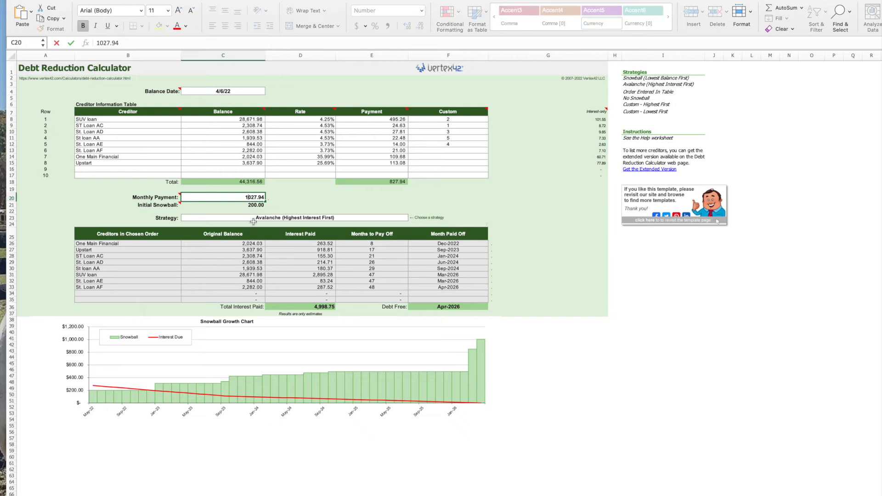
{"action": "key", "text": "Delete"}
{"action": "type", "text": "7"}
{"action": "key", "text": "BackSpace"}
{"action": "type", "text": "0"}
{"action": "key", "text": "Return"}
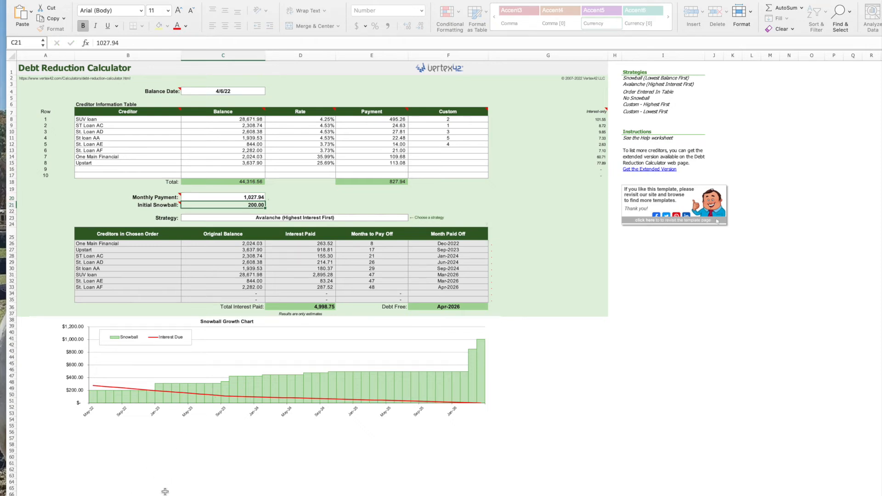
Enter an additional payment of 200 for Jun-22 in the Debt Snowball Payment Schedule
{"action": "left_click", "coordinate": [170, 495]}
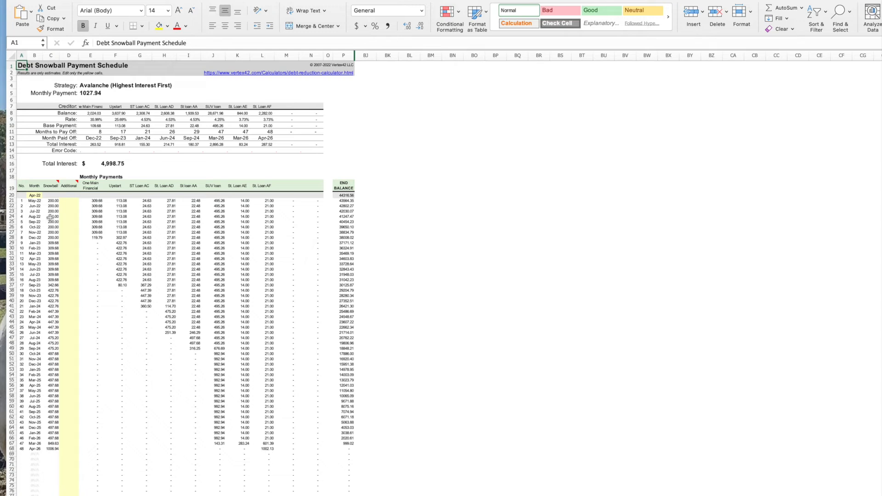
{"action": "left_click", "coordinate": [68, 206]}
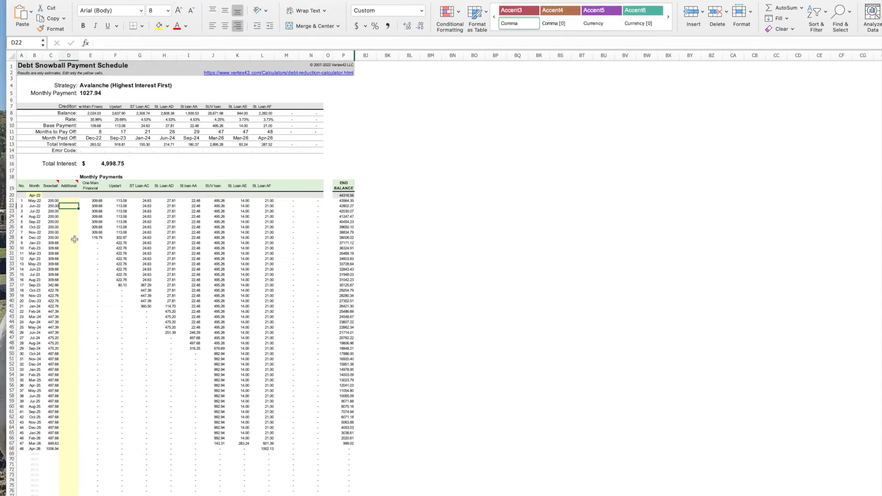
{"action": "type", "text": "200"}
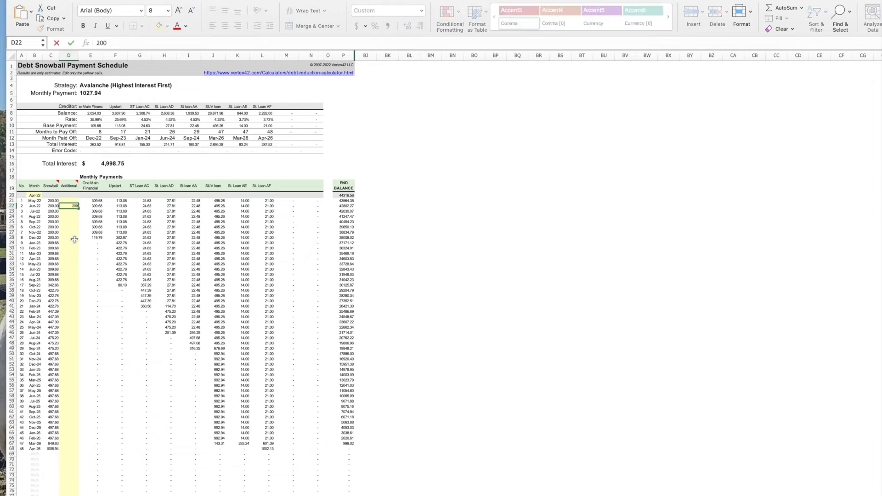
{"action": "key", "text": "Return"}
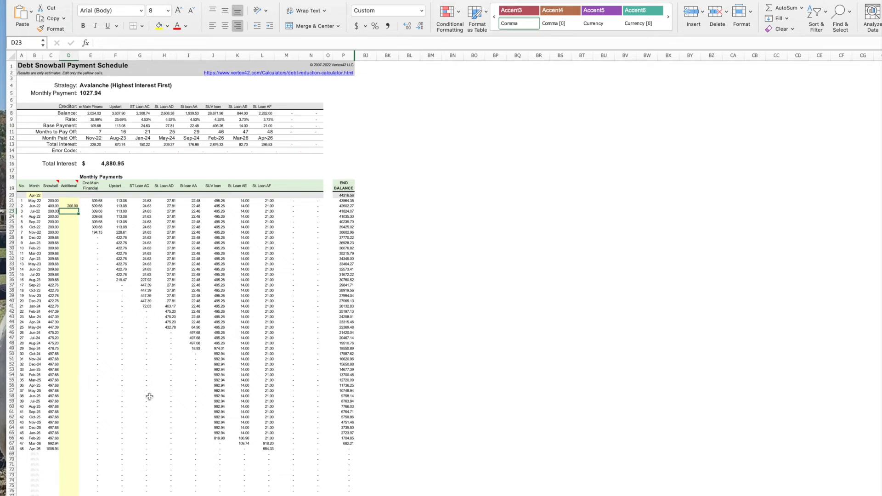
Clear the additional payment for Jun-22 from the payment schedule
{"action": "left_click", "coordinate": [72, 211]}
{"action": "key", "text": "Up"}
{"action": "key", "text": "Delete"}
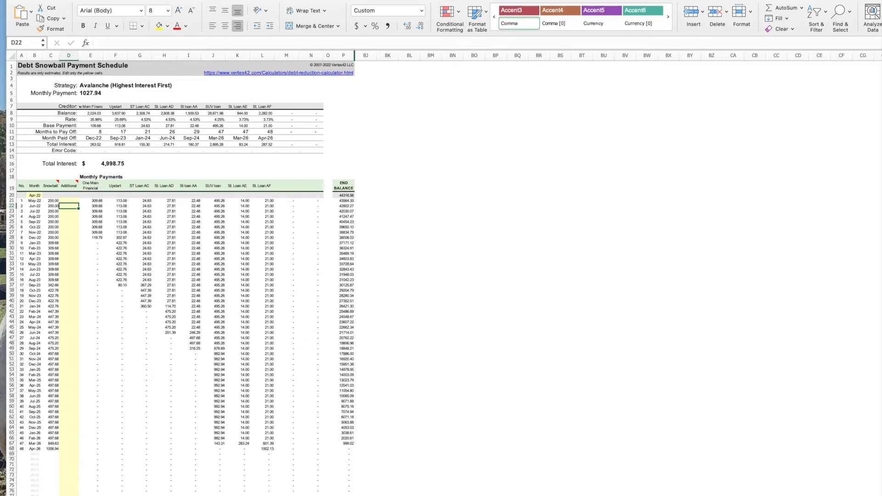
Go back to the calculator sheet and set the Monthly Payment to 1,727.94
{"action": "left_click", "coordinate": [73, 495]}
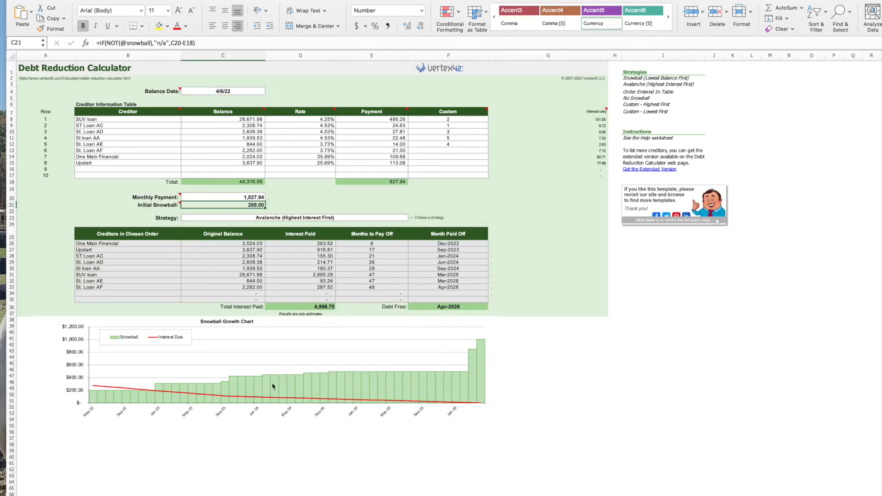
{"action": "double_click", "coordinate": [248, 198]}
{"action": "key", "text": "Delete"}
{"action": "type", "text": "7"}
{"action": "key", "text": "Return"}
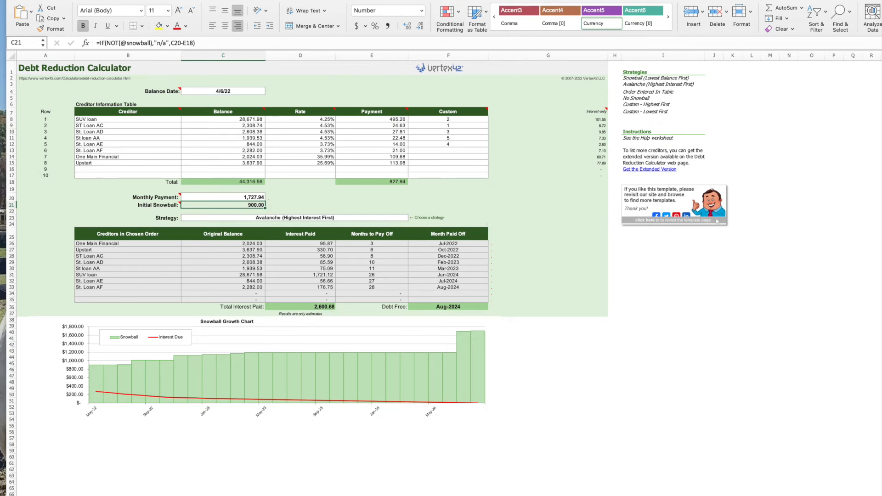
Review the month-by-month payment schedule for the current plan and return to the calculator sheet
{"action": "left_click", "coordinate": [147, 495]}
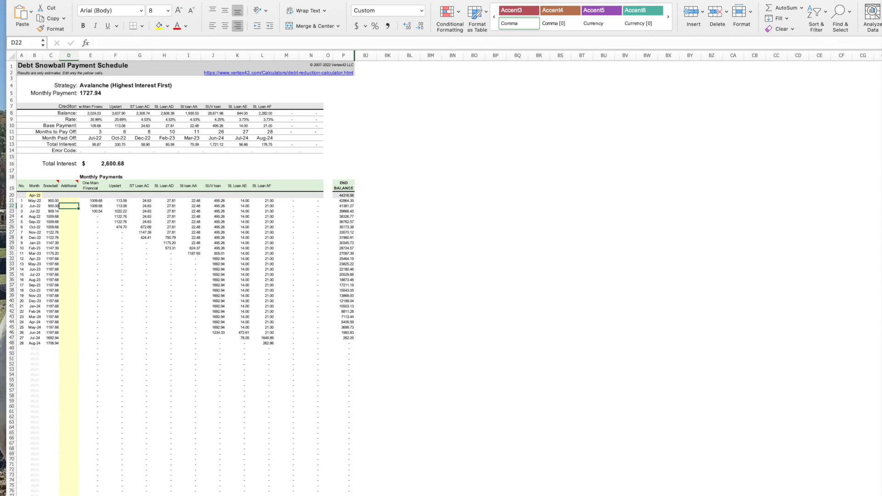
{"action": "left_click", "coordinate": [65, 495]}
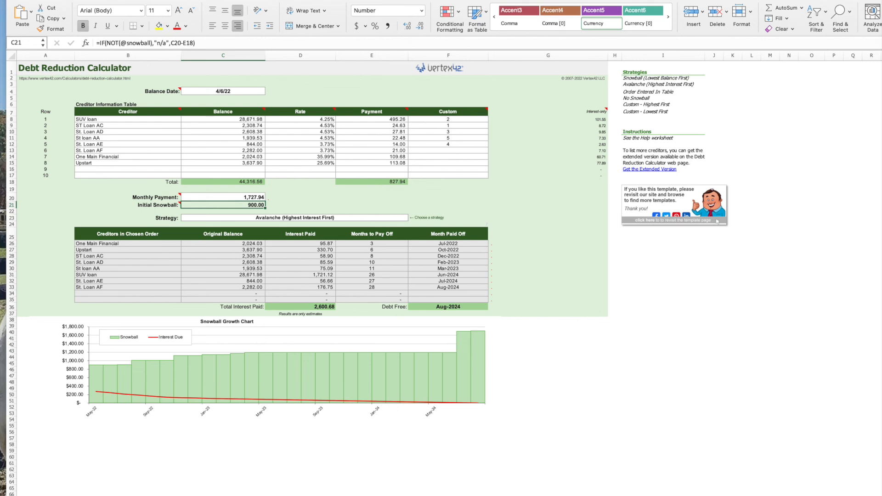
{"action": "left_click", "coordinate": [778, 168]}
Switch the payoff strategy to Snowball (Lowest Balance First)
{"action": "left_click", "coordinate": [407, 219]}
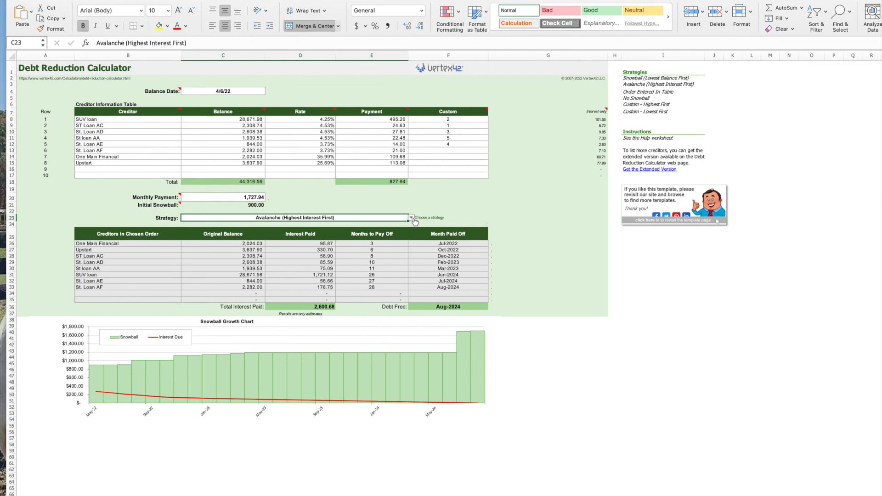
{"action": "left_click", "coordinate": [411, 218]}
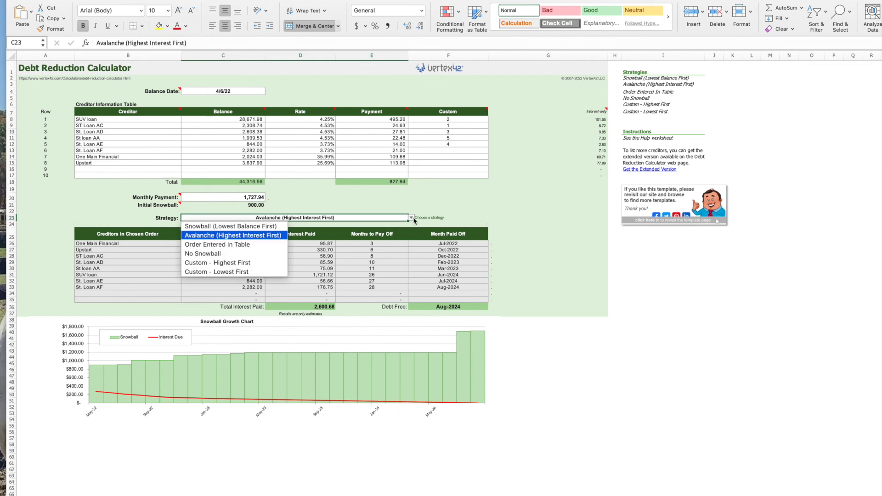
{"action": "left_click", "coordinate": [266, 227]}
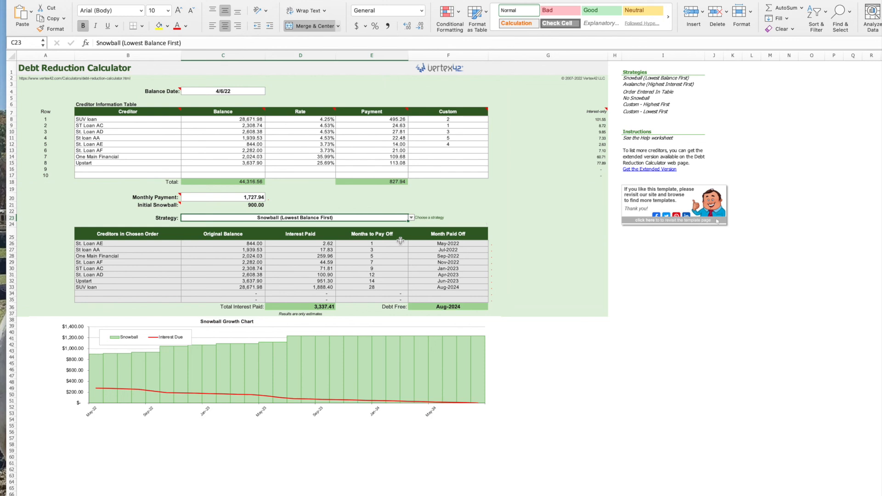
Try the Order Entered In Table strategy, and set the strategy back to Avalanche (Highest Interest First)
{"action": "left_click", "coordinate": [412, 219]}
{"action": "left_click", "coordinate": [281, 244]}
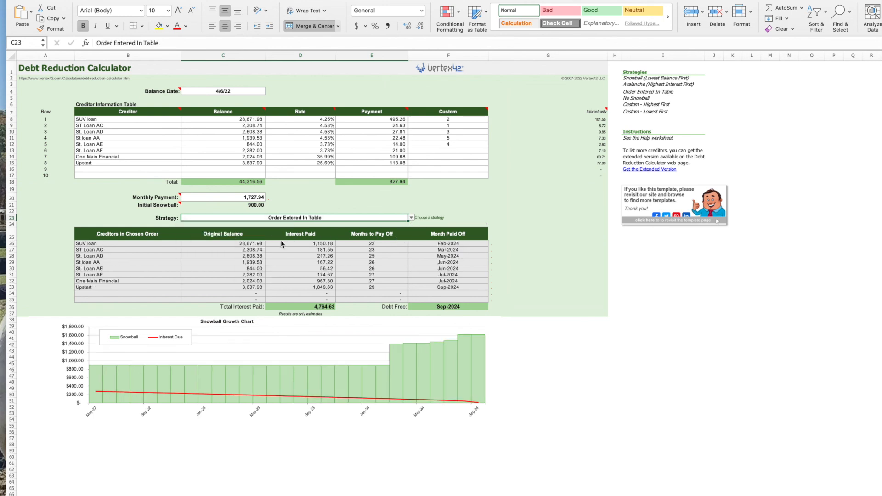
{"action": "left_click", "coordinate": [412, 218]}
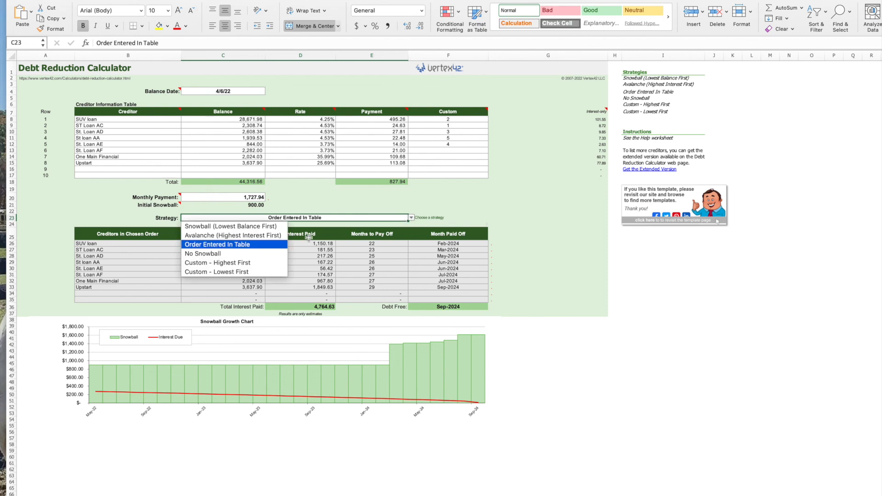
{"action": "left_click", "coordinate": [259, 236]}
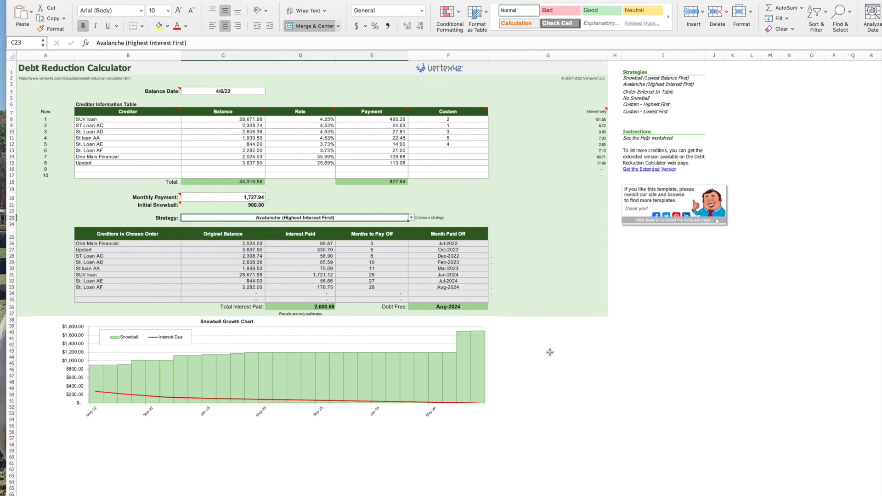